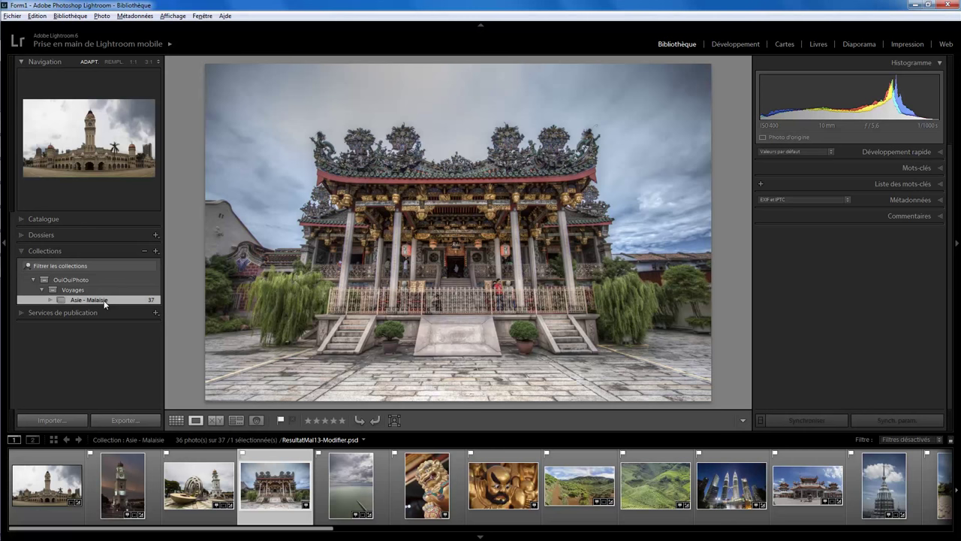
# Switch from the Asie - Malaisie collection to the Livres module, auto-building a 74-page Blurb book.
pyautogui.moveTo(215, 529)
pyautogui.mouseDown()
pyautogui.moveTo(705, 530)
pyautogui.moveTo(158, 530)
pyautogui.mouseUp()
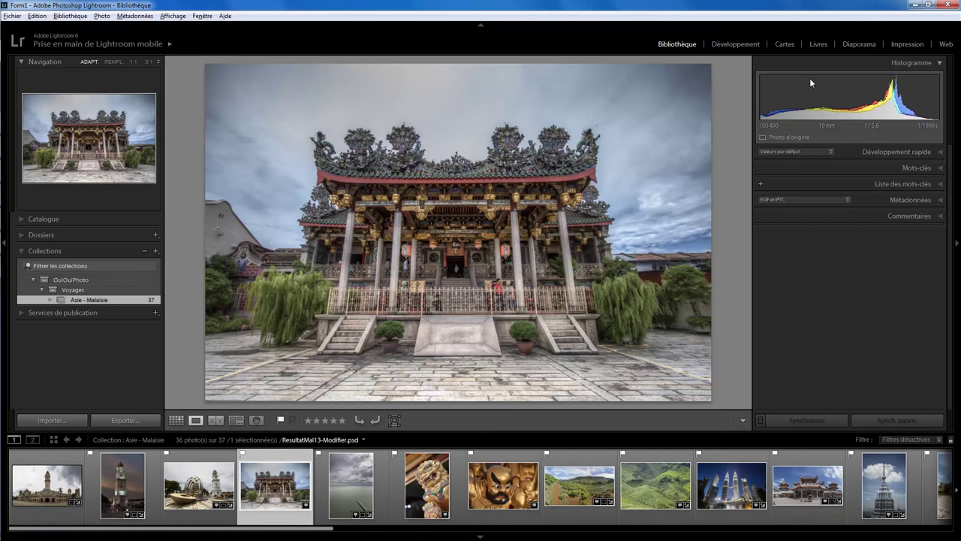
pyautogui.click(819, 44)
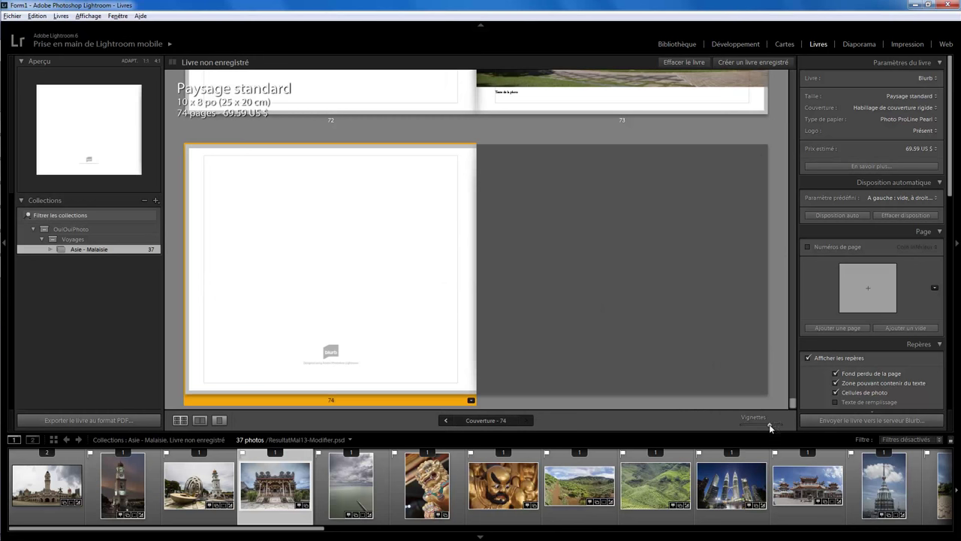
# Shrink the page thumbnails, then clear the auto-built book to an empty cover and 2 pages.
pyautogui.moveTo(769, 428); pyautogui.dragTo(750, 426)
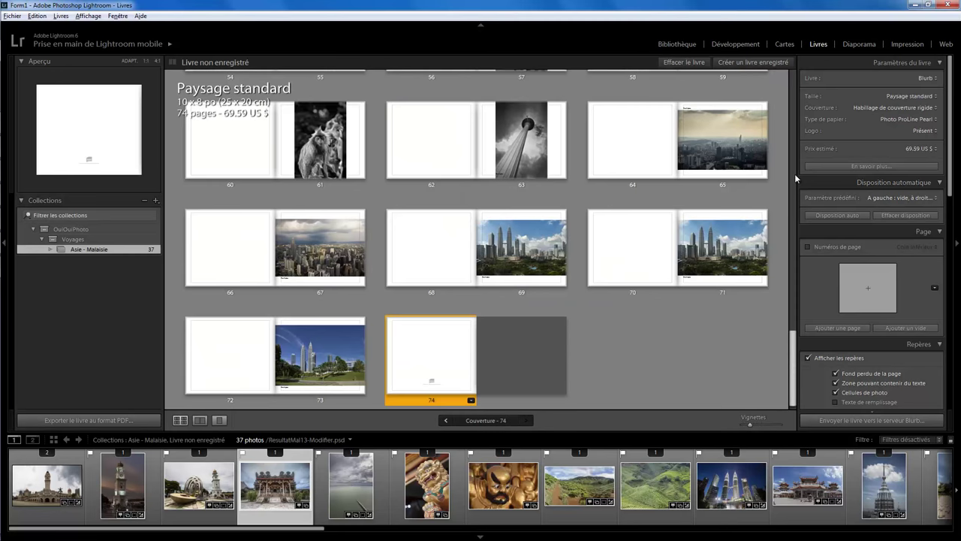
pyautogui.click(887, 200)
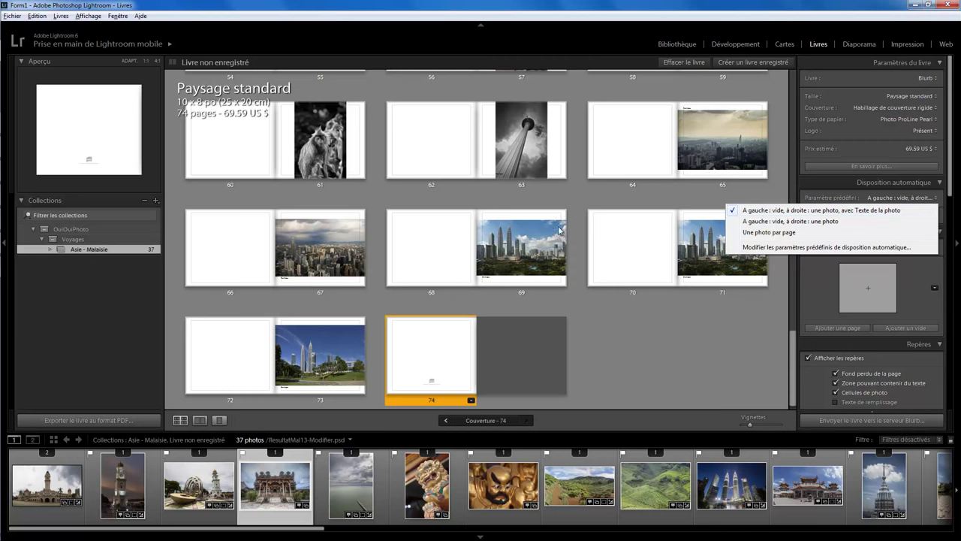
pyautogui.click(652, 327)
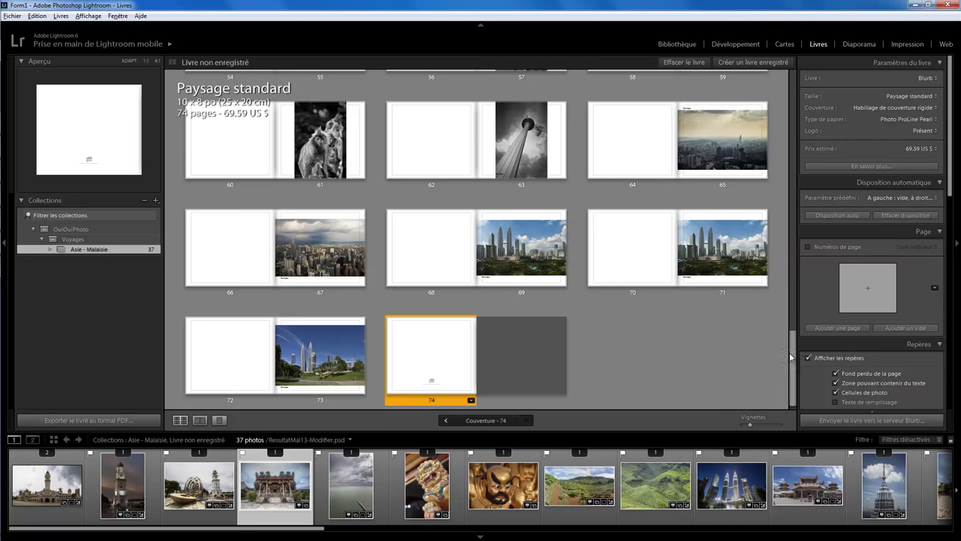
pyautogui.moveTo(794, 357); pyautogui.dragTo(796, 303)
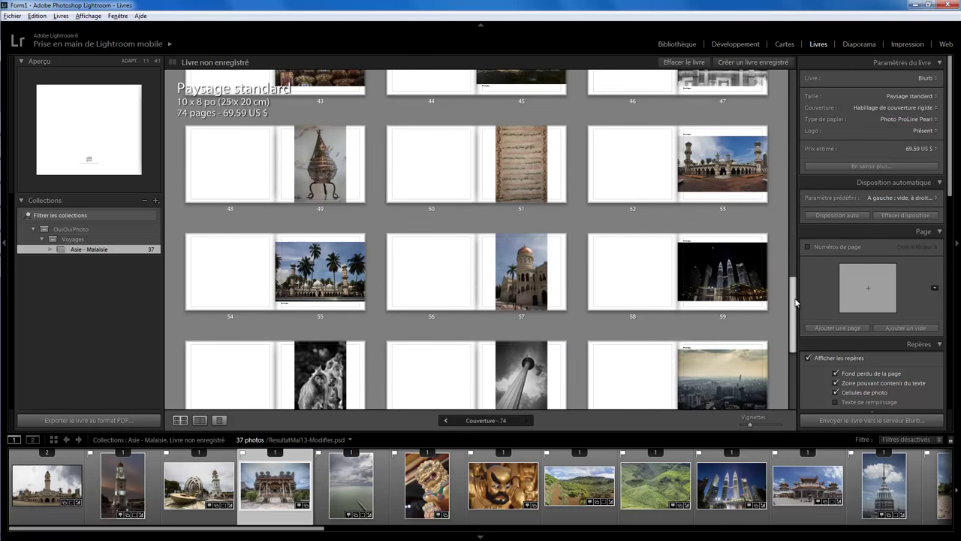
pyautogui.click(905, 216)
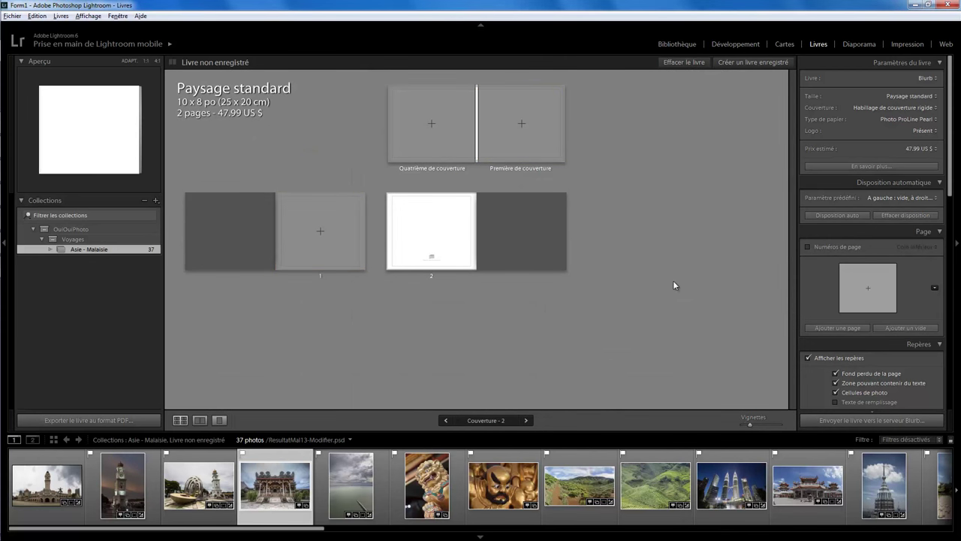
pyautogui.click(927, 79)
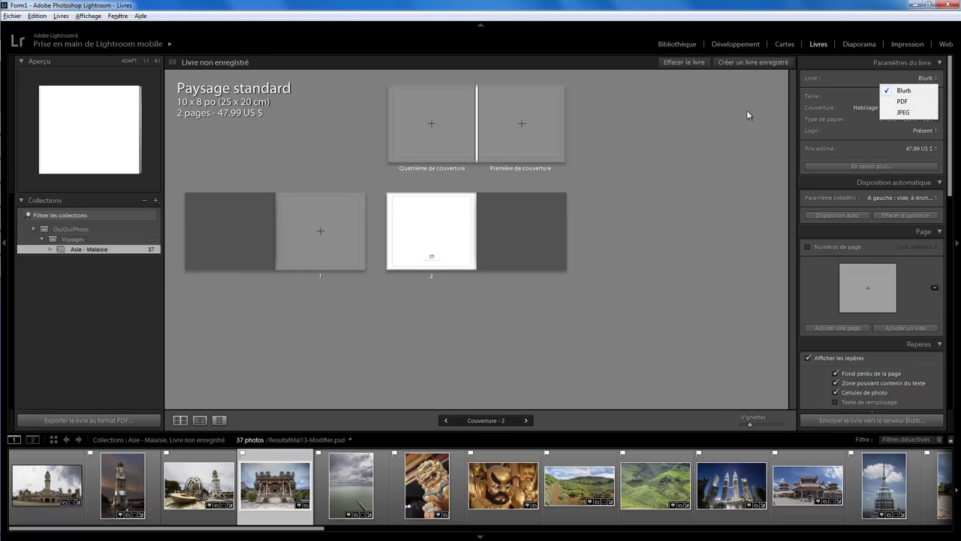
pyautogui.click(904, 101)
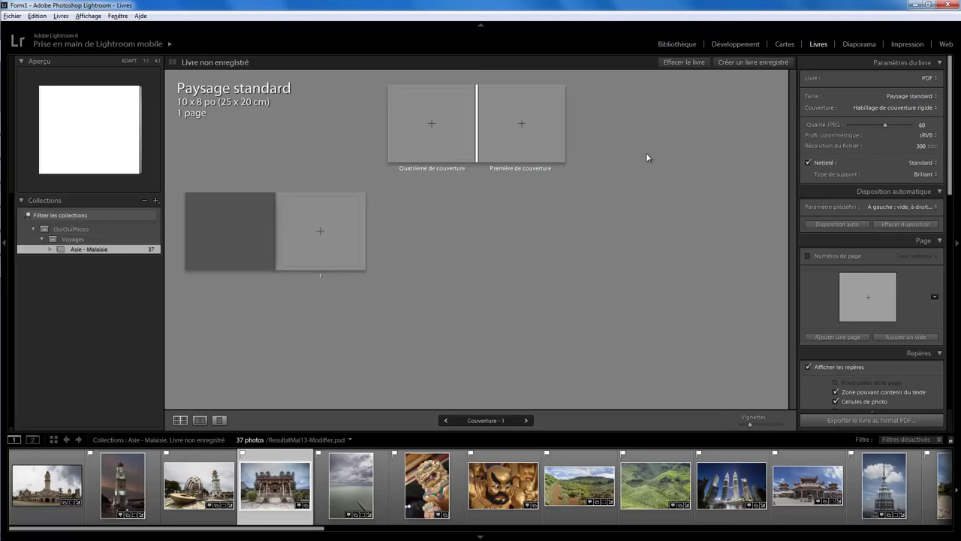
pyautogui.click(926, 80)
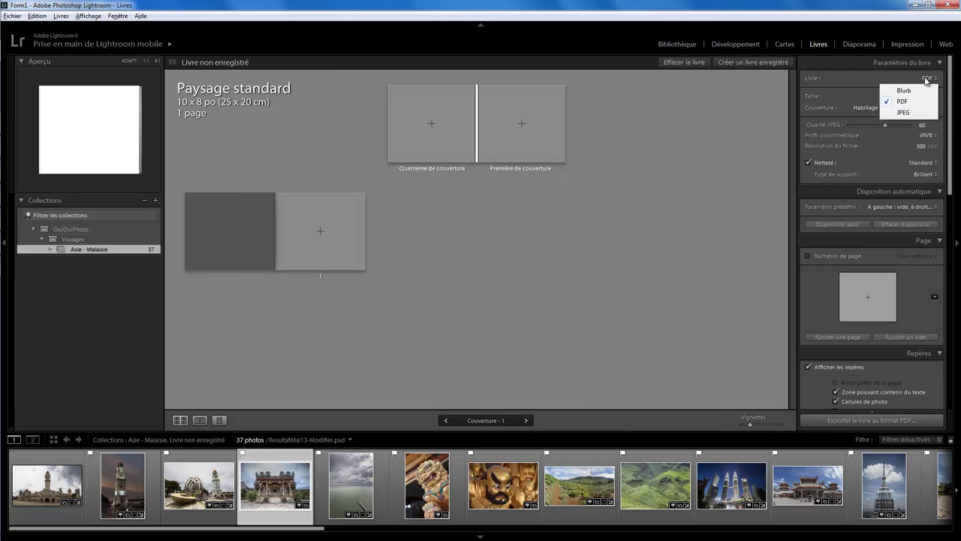
pyautogui.click(906, 114)
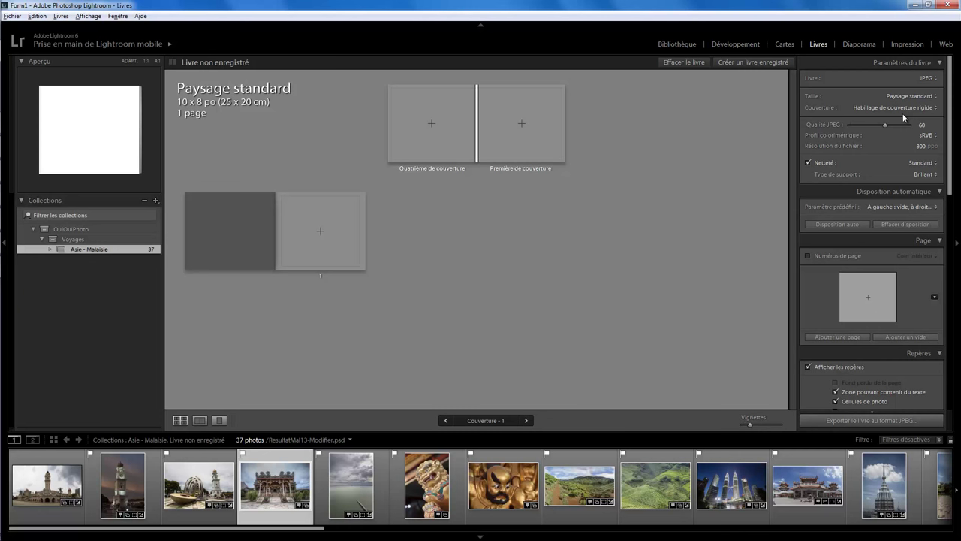
pyautogui.click(929, 79)
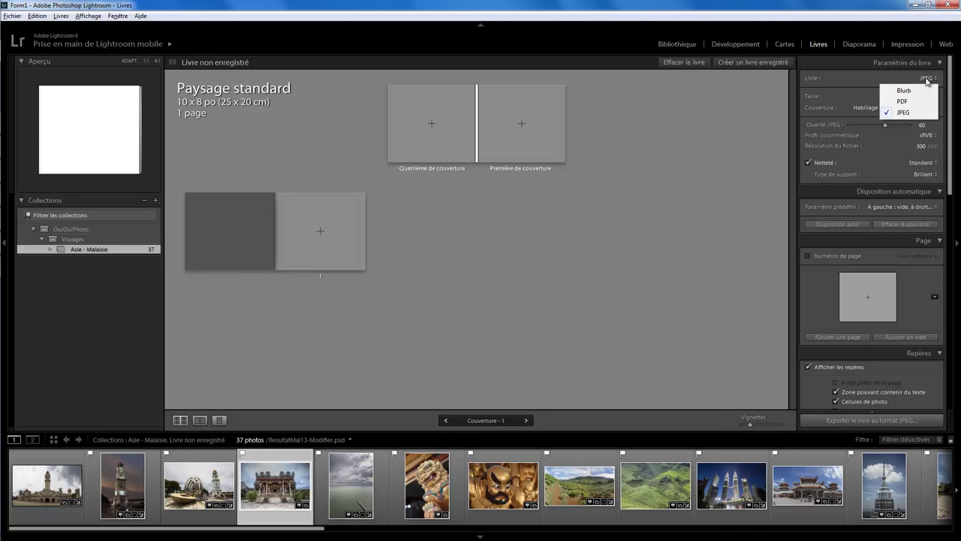
pyautogui.click(911, 100)
pyautogui.click(929, 78)
pyautogui.click(907, 111)
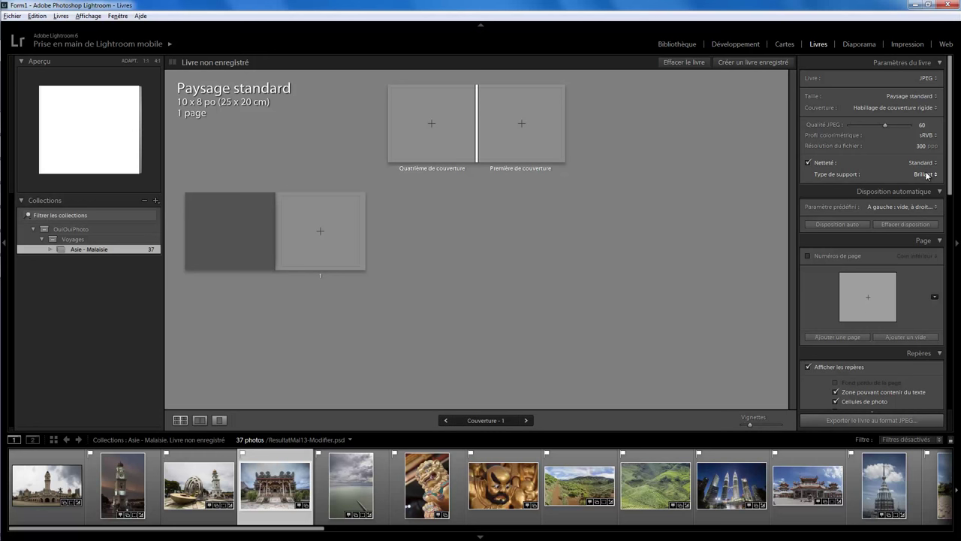
pyautogui.click(927, 78)
pyautogui.click(910, 91)
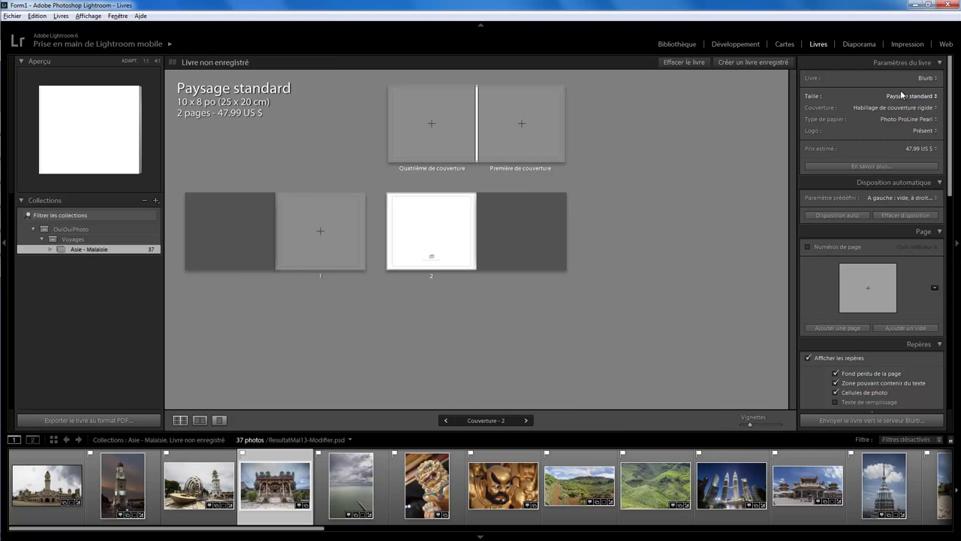
# Try both hardcover types, then settle on Couverture souple at 29.99 US $.
pyautogui.click(884, 111)
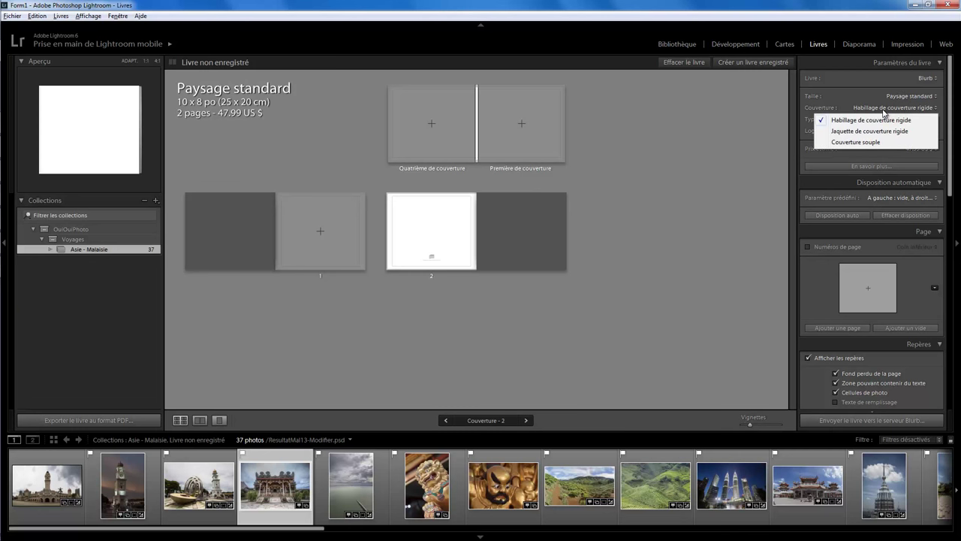
pyautogui.click(875, 132)
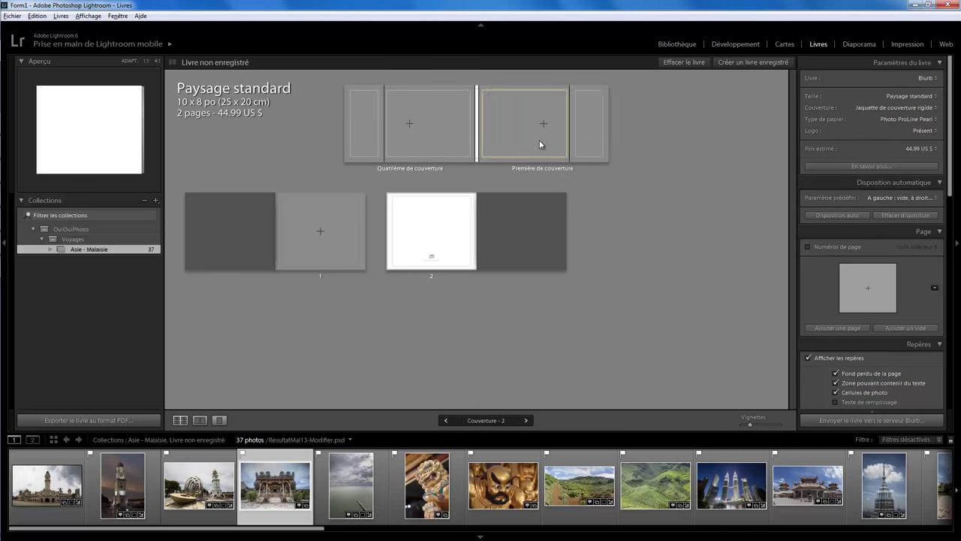
pyautogui.click(886, 109)
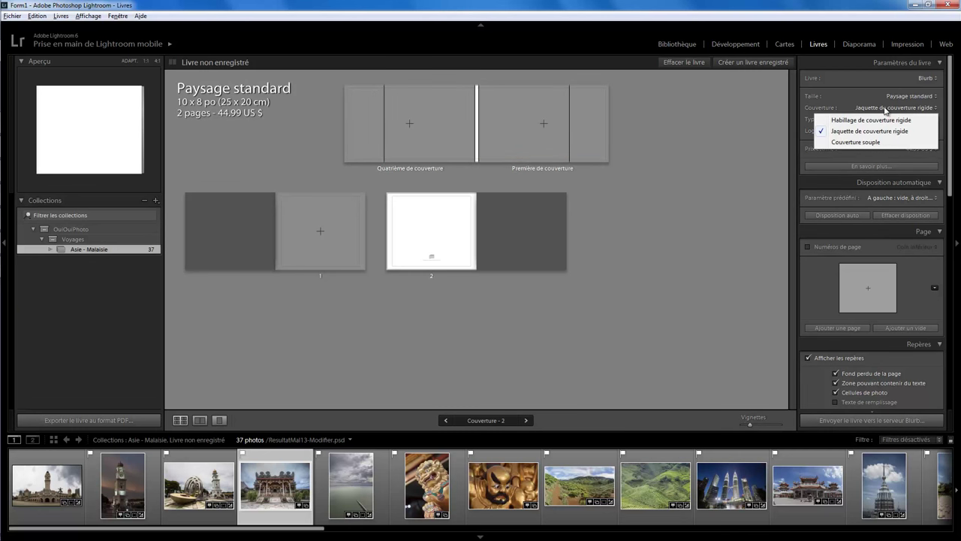
pyautogui.click(877, 124)
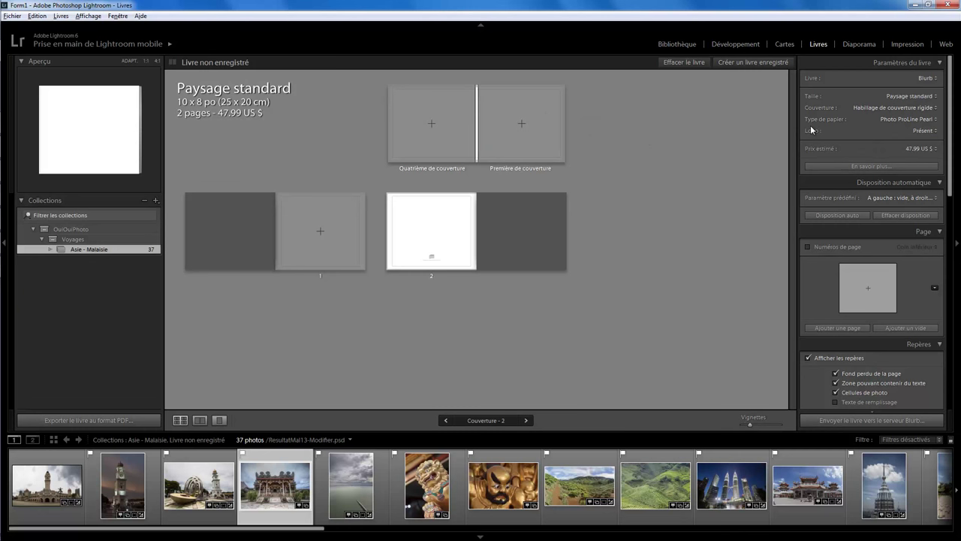
pyautogui.click(892, 110)
pyautogui.click(854, 142)
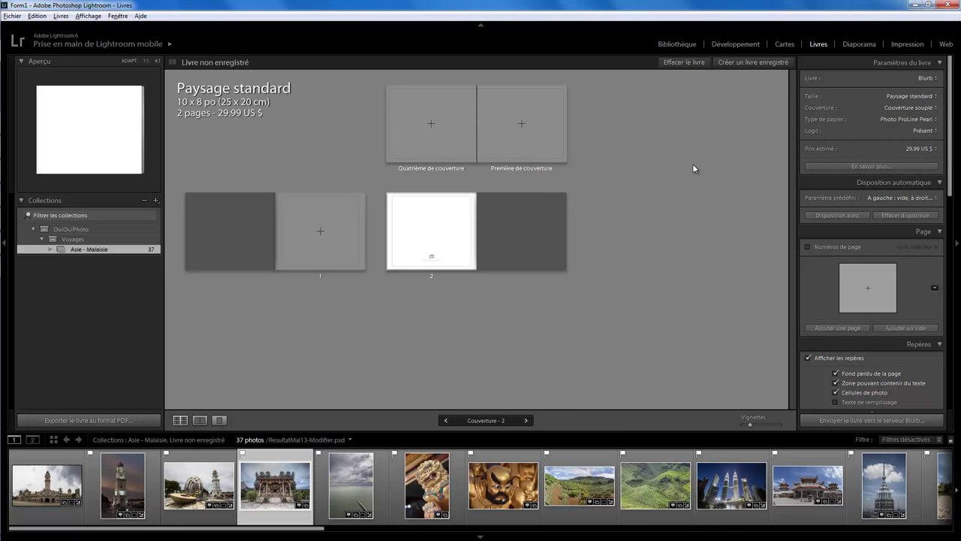
pyautogui.click(899, 98)
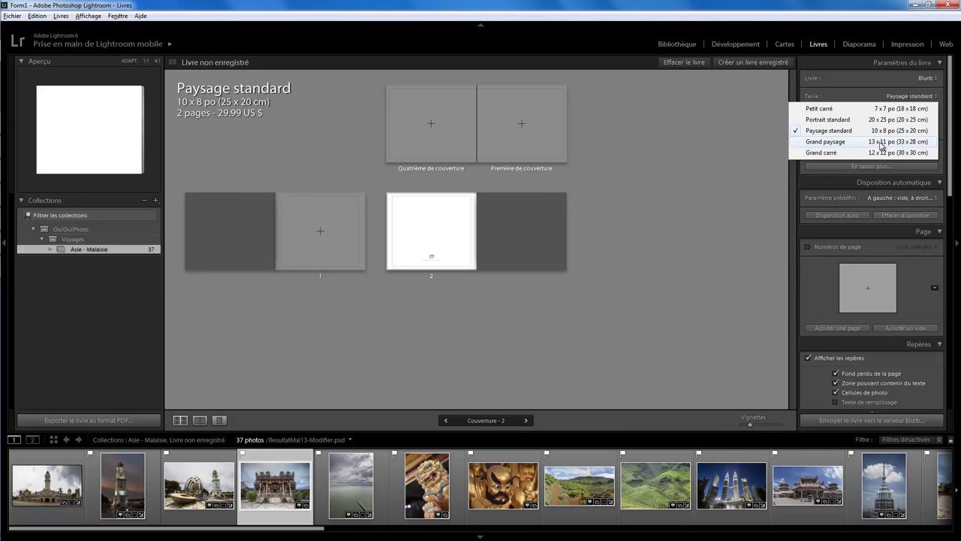
# Resize the book to Grand paysage, then to Petit carré, confirming each resize.
pyautogui.click(881, 144)
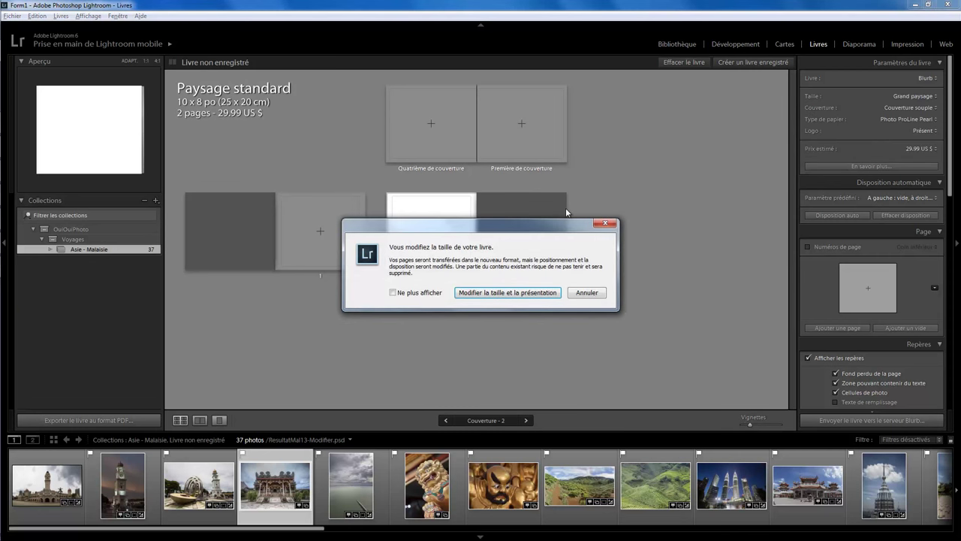
pyautogui.click(499, 294)
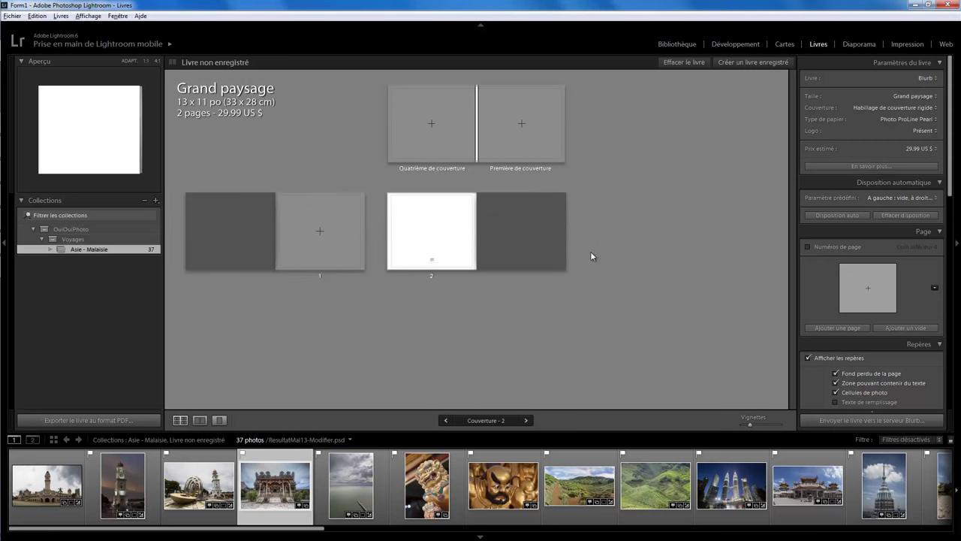
pyautogui.click(896, 120)
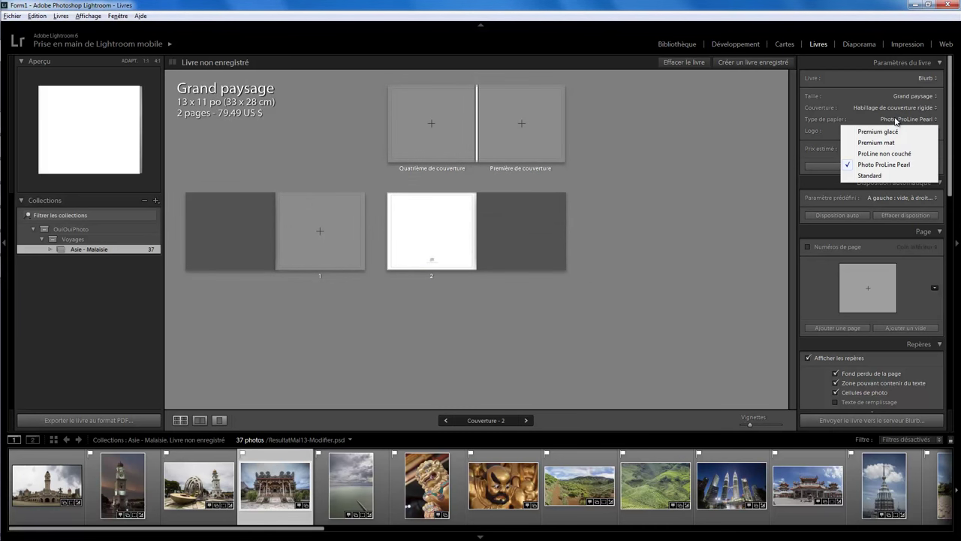
pyautogui.click(901, 110)
pyautogui.click(896, 110)
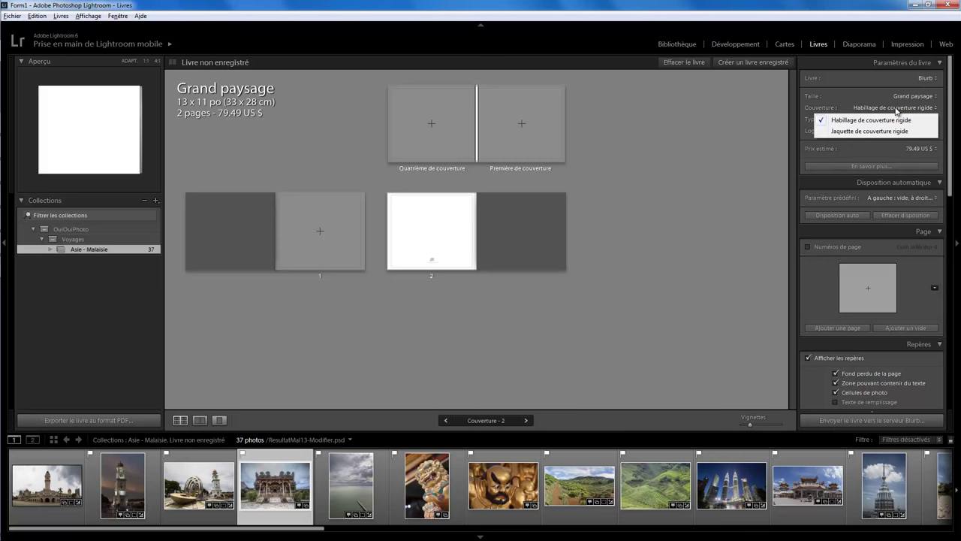
pyautogui.click(906, 99)
pyautogui.click(906, 99)
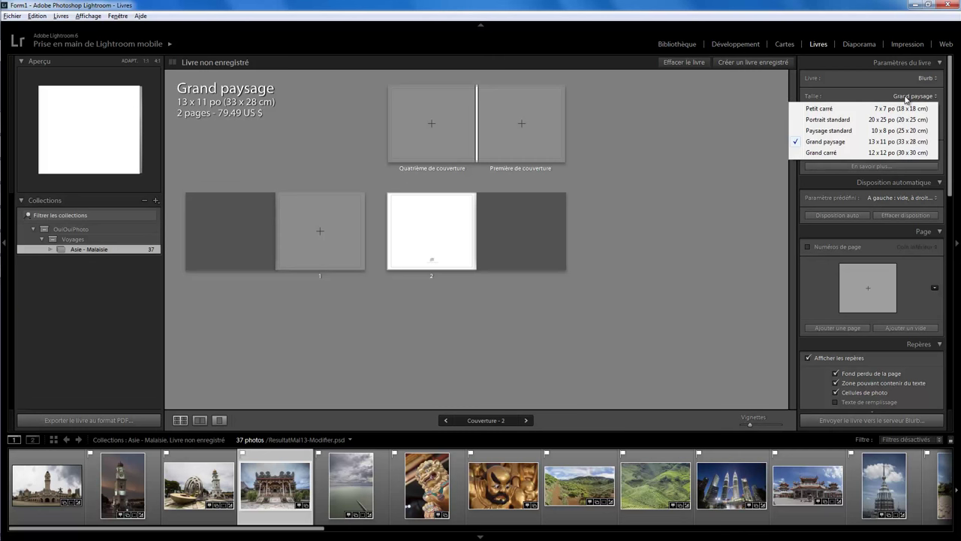
pyautogui.click(895, 110)
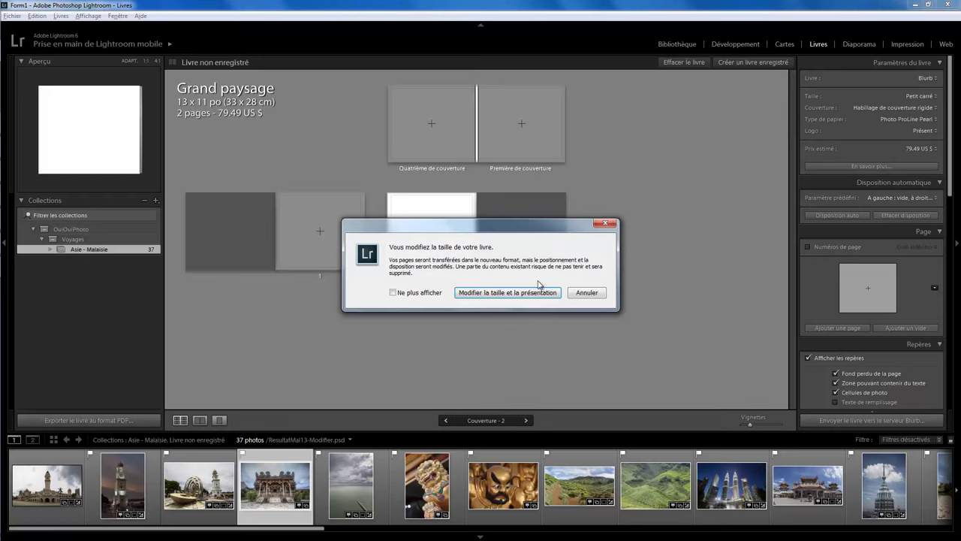
pyautogui.click(495, 294)
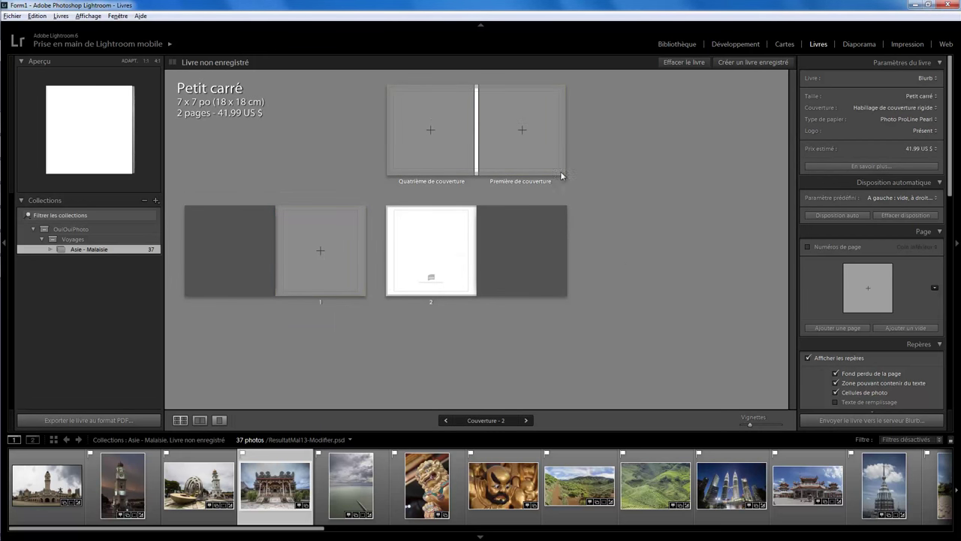
# Set the book size back to Paysage standard, 10 x 8 in, confirming the resize.
pyautogui.click(912, 96)
pyautogui.click(884, 135)
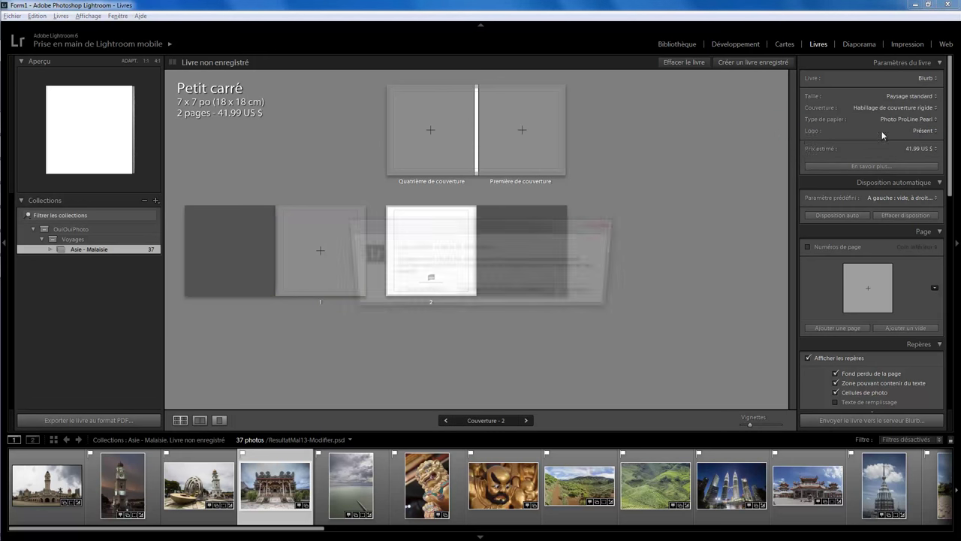
pyautogui.press('Return')
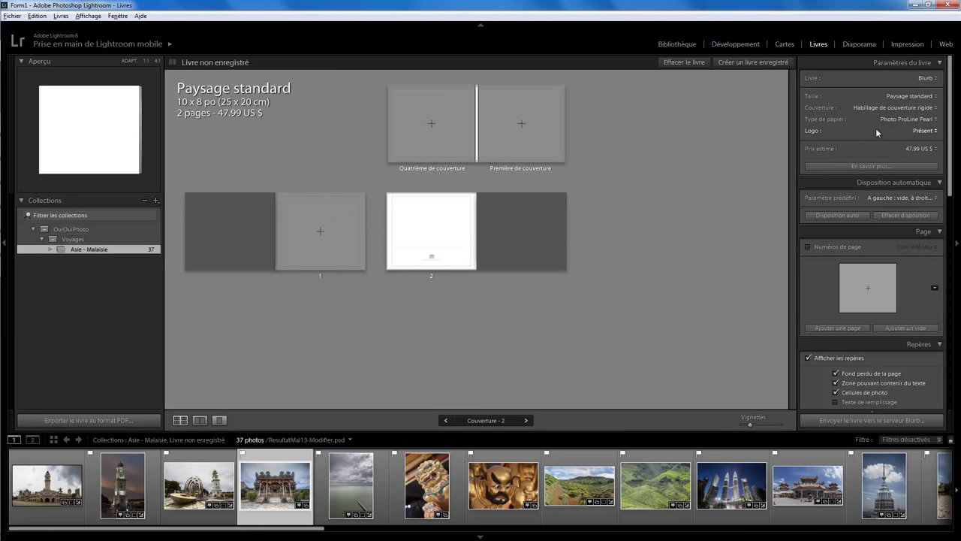
# Make the book a softcover and try Premium glacé and Premium mat paper.
pyautogui.click(886, 108)
pyautogui.click(868, 142)
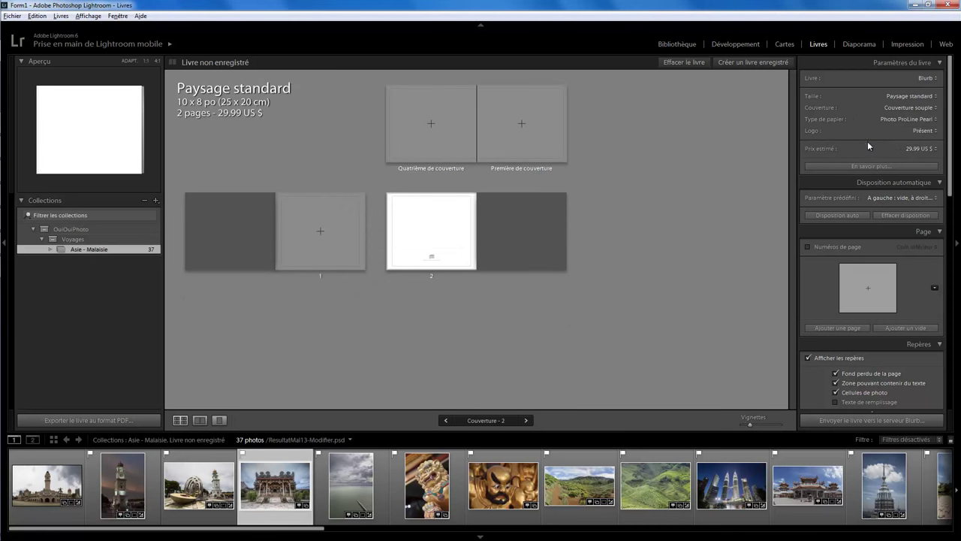
pyautogui.click(897, 119)
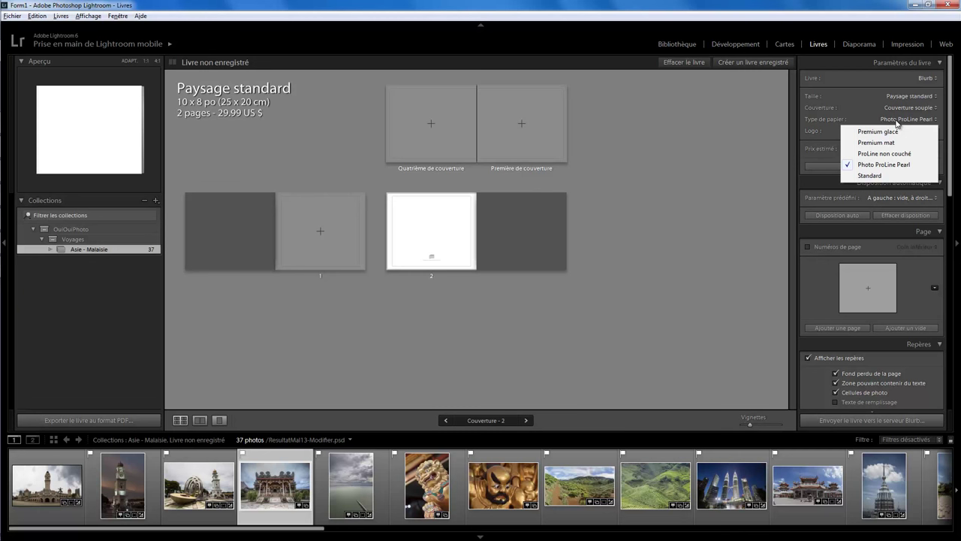
pyautogui.click(871, 132)
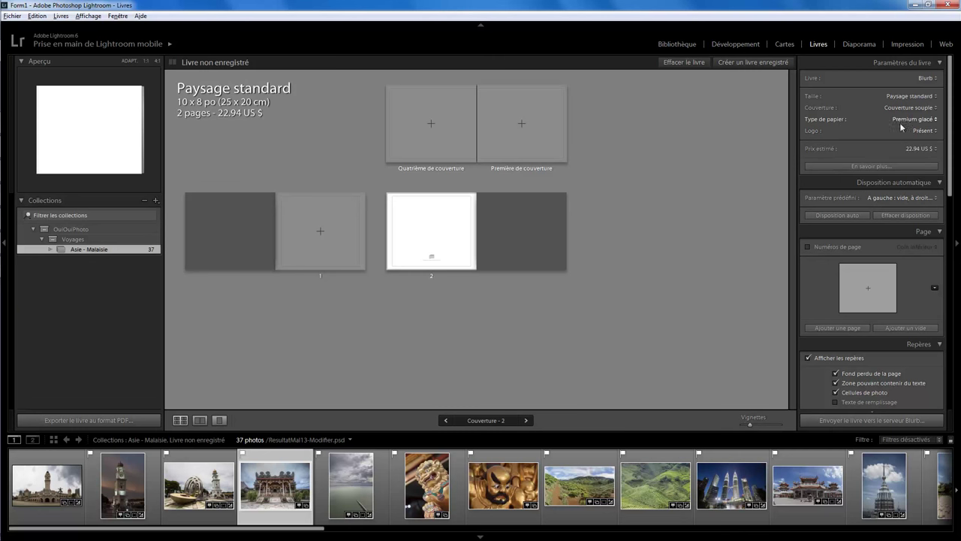
pyautogui.click(902, 121)
pyautogui.click(897, 142)
# Try ProLine non couché and Photo ProLine Pearl, then choose Standard paper at 19.99 US $.
pyautogui.click(905, 120)
pyautogui.click(888, 153)
pyautogui.click(901, 119)
pyautogui.click(889, 161)
pyautogui.click(904, 118)
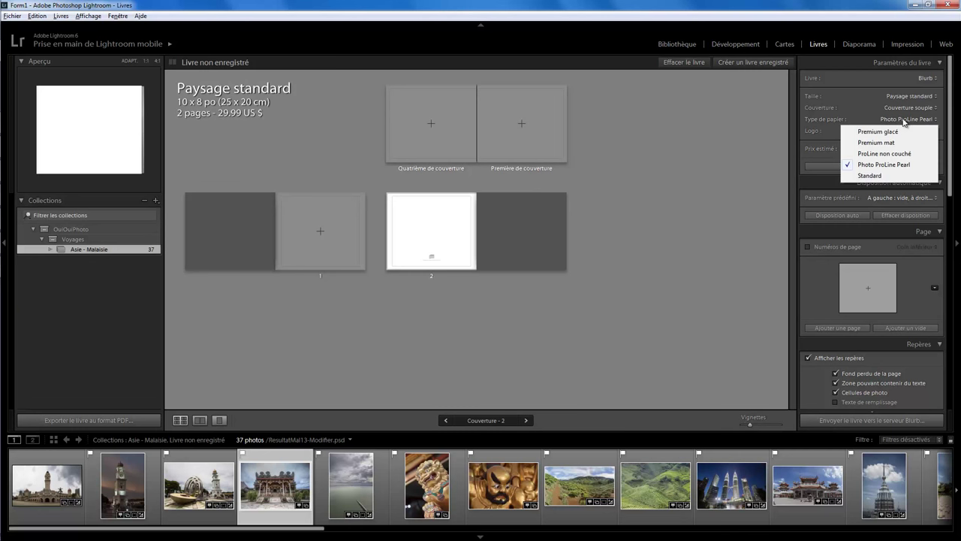
pyautogui.click(882, 176)
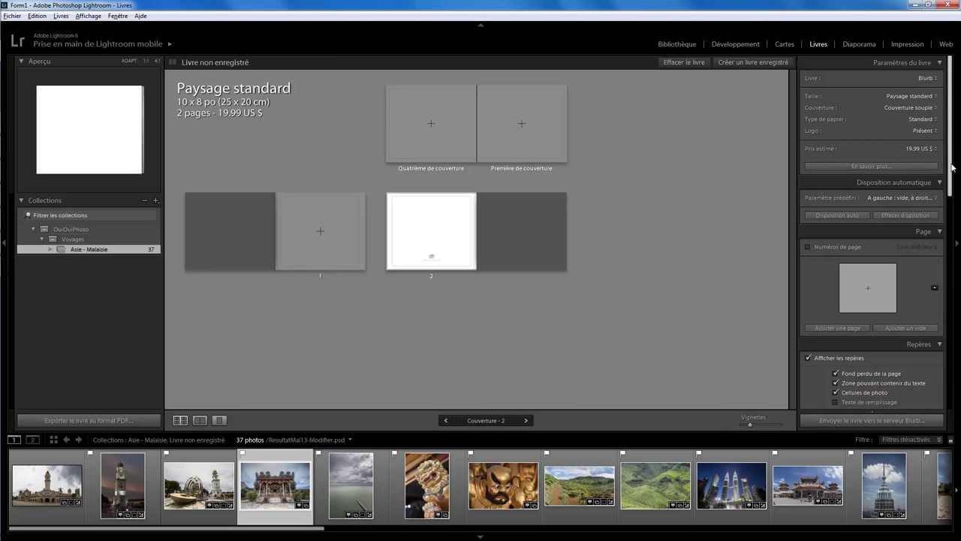
# Add four pages so the book runs to 8 pages.
pyautogui.scroll(-1, 952, 167)
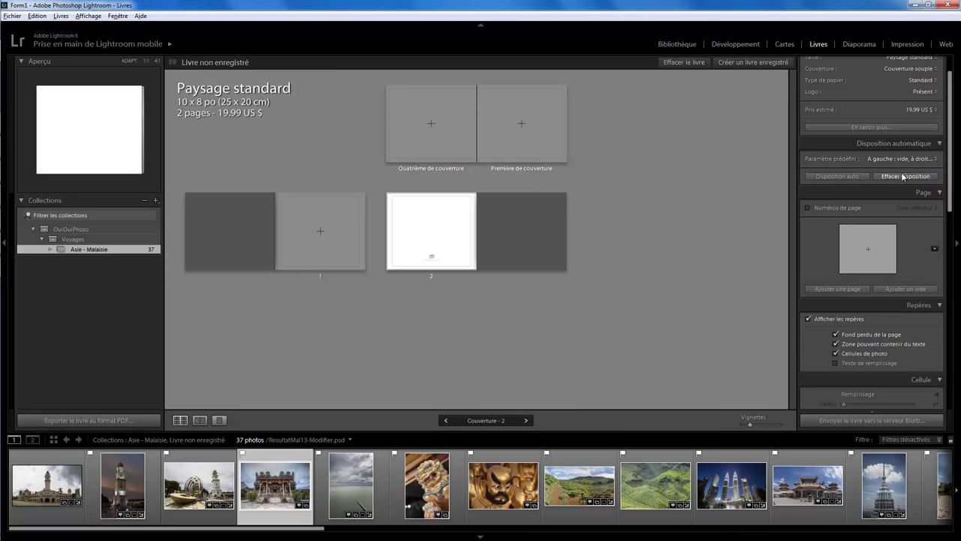
pyautogui.scroll(-2, 901, 184)
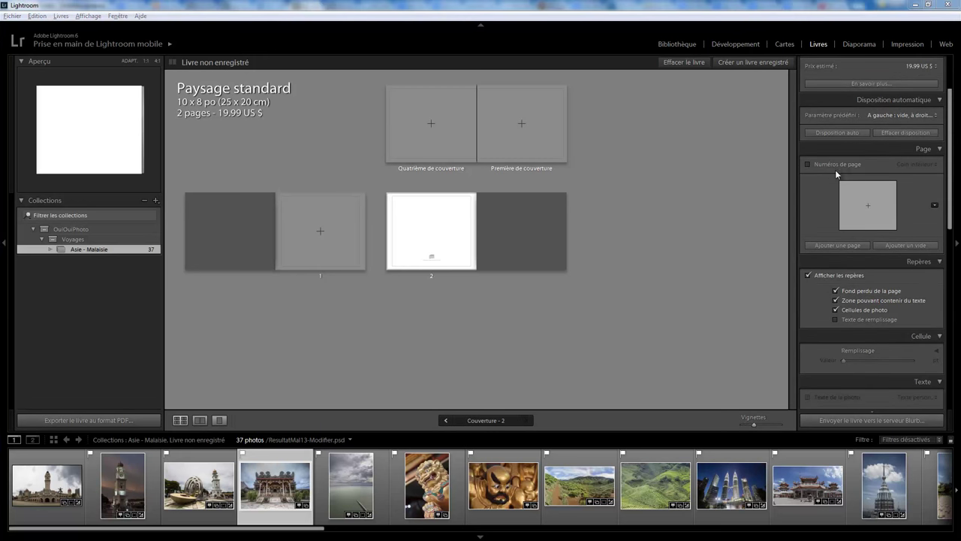
pyautogui.click(838, 245)
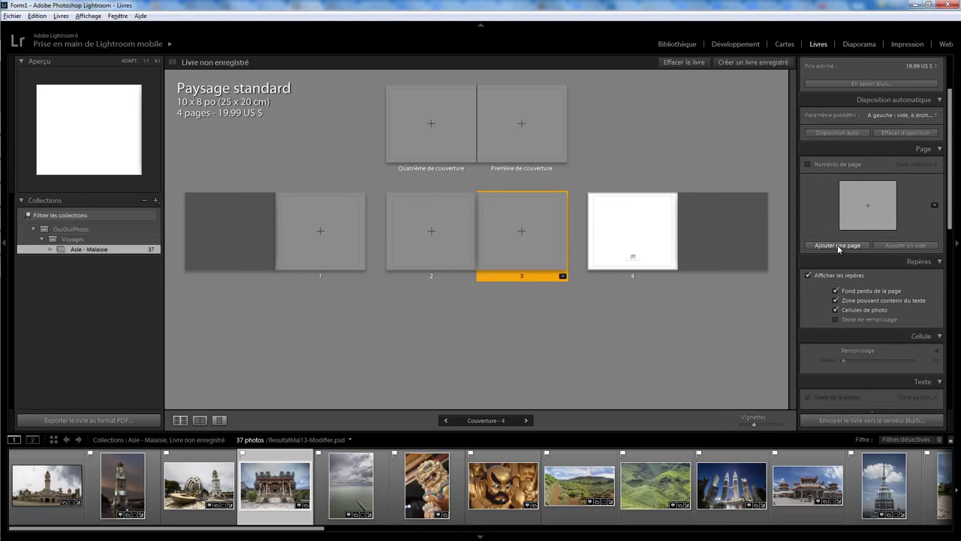
pyautogui.click(838, 245)
pyautogui.click(838, 246)
pyautogui.click(838, 245)
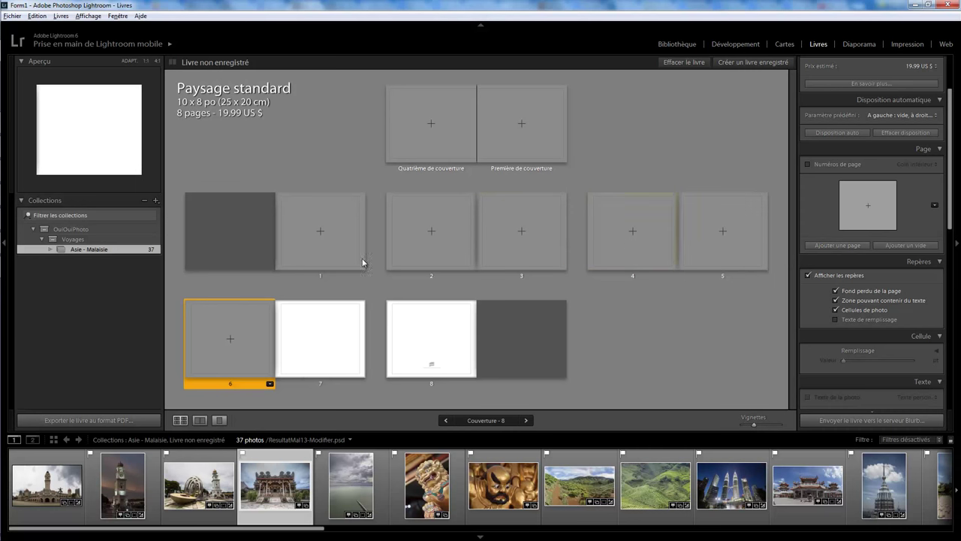
# Give page 6 a layout with two side-by-side photo cells.
pyautogui.click(934, 205)
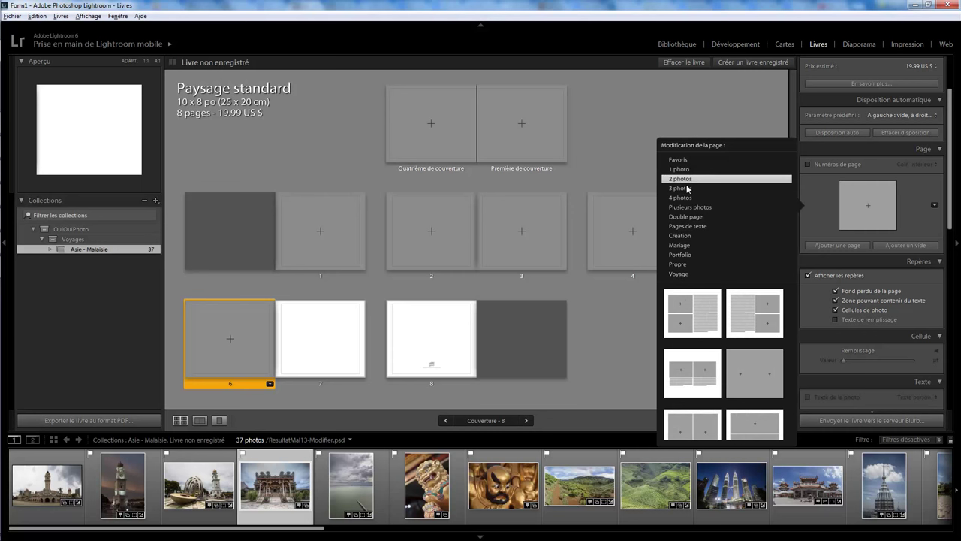
pyautogui.click(693, 379)
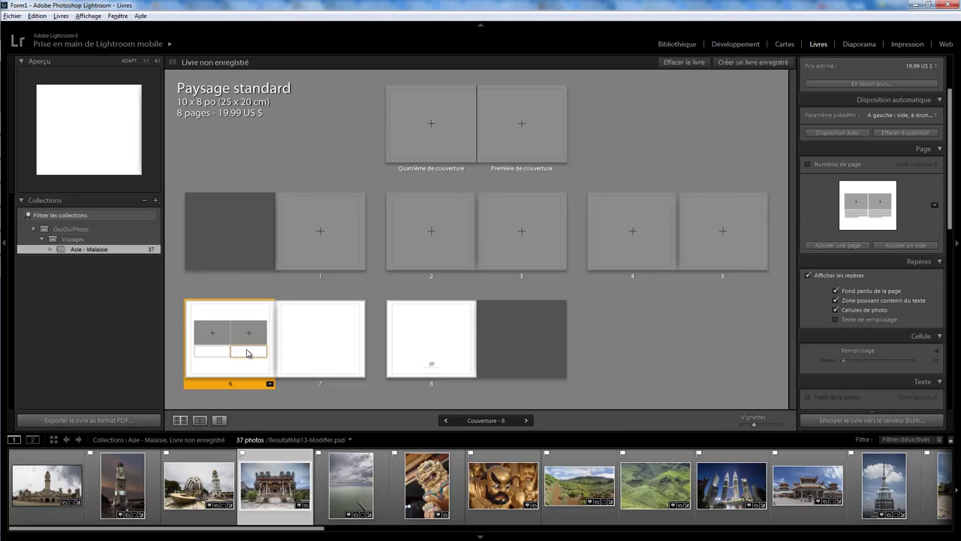
pyautogui.click(324, 340)
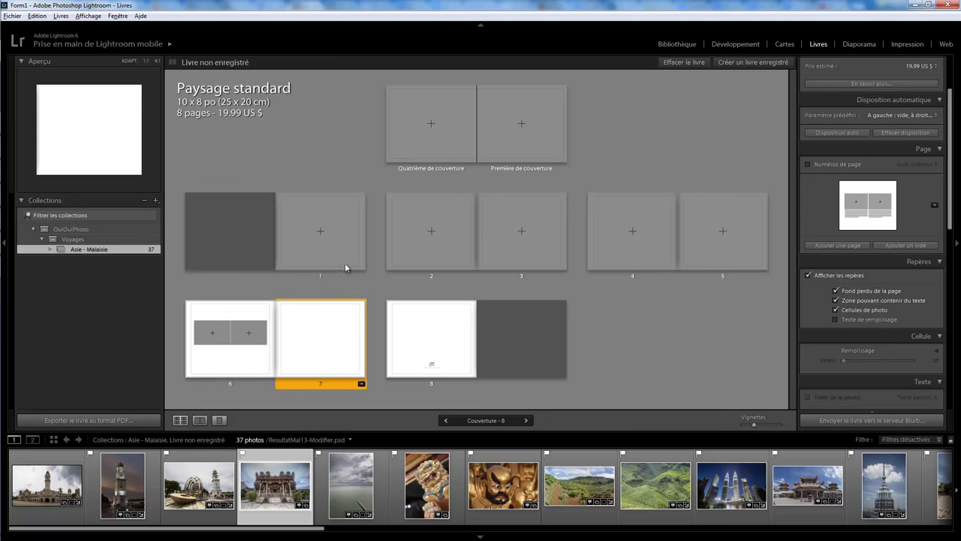
pyautogui.click(332, 230)
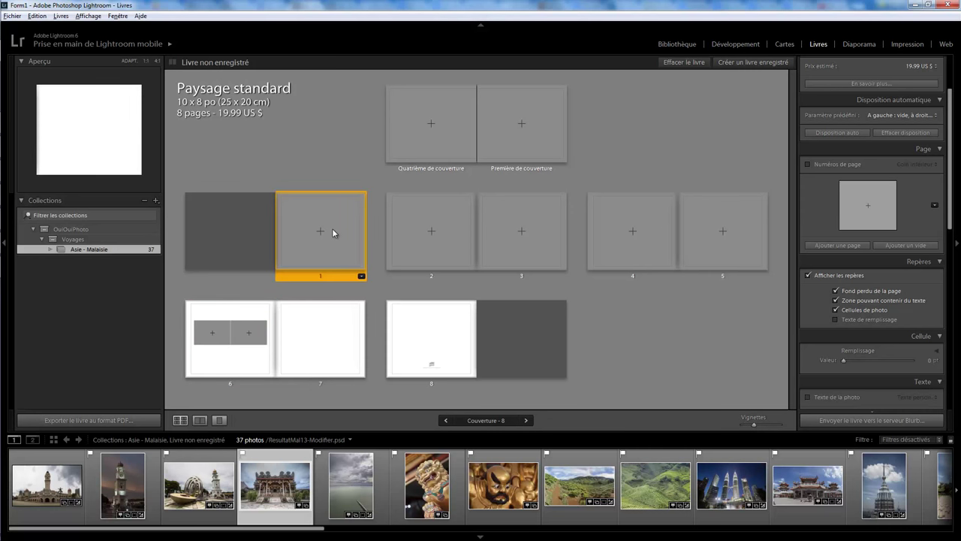
# Apply the notched 2-photo template with a small inset cell to page 1.
pyautogui.click(361, 277)
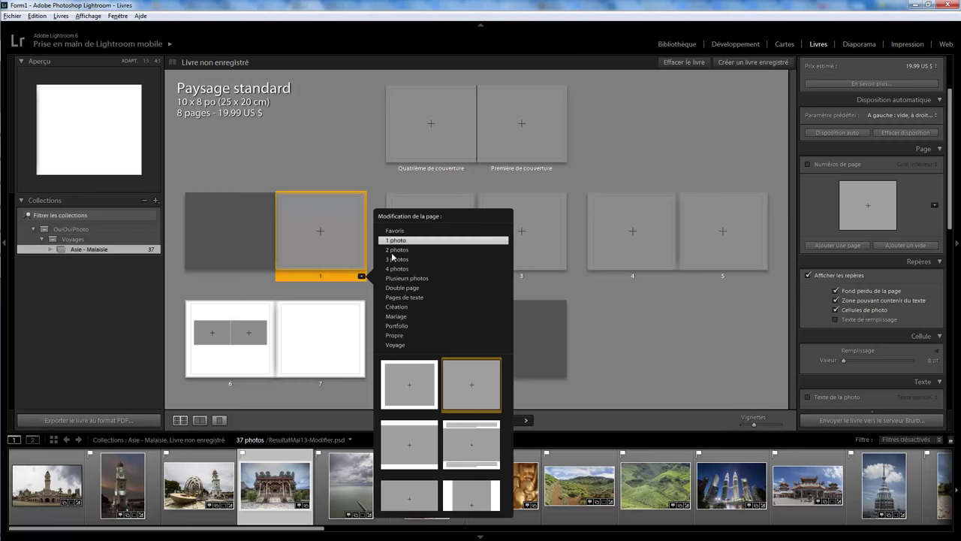
pyautogui.click(397, 251)
pyautogui.scroll(-1, 467, 425)
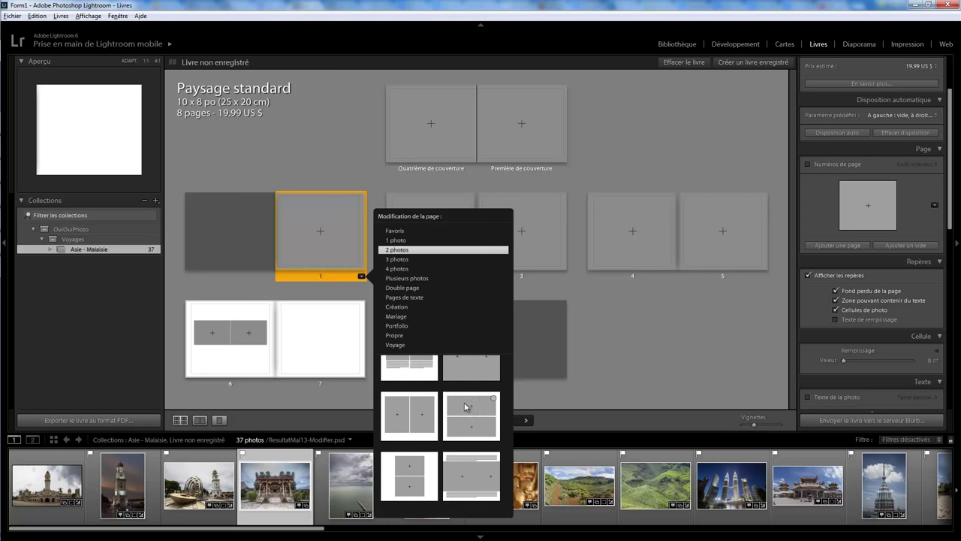
pyautogui.scroll(-1, 465, 408)
pyautogui.scroll(-1, 464, 408)
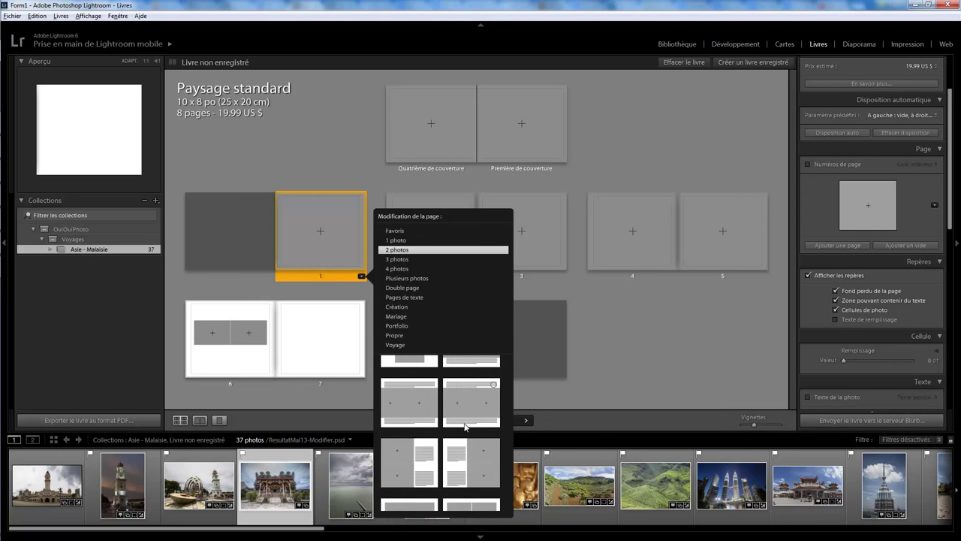
pyautogui.scroll(-1, 465, 427)
pyautogui.scroll(-1, 465, 427)
pyautogui.scroll(-1, 465, 427)
pyautogui.scroll(-1, 464, 428)
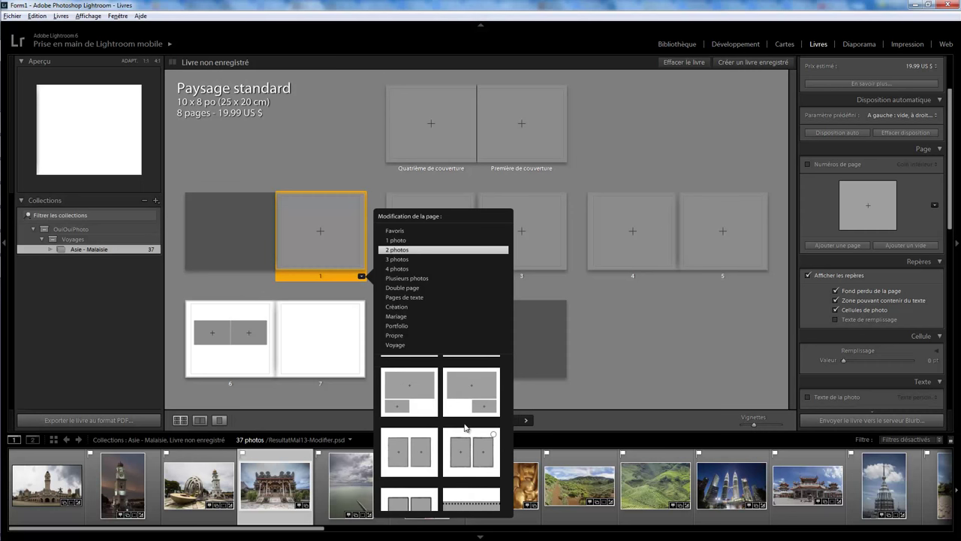
pyautogui.scroll(-1, 466, 427)
pyautogui.scroll(-1, 465, 427)
pyautogui.scroll(-1, 465, 426)
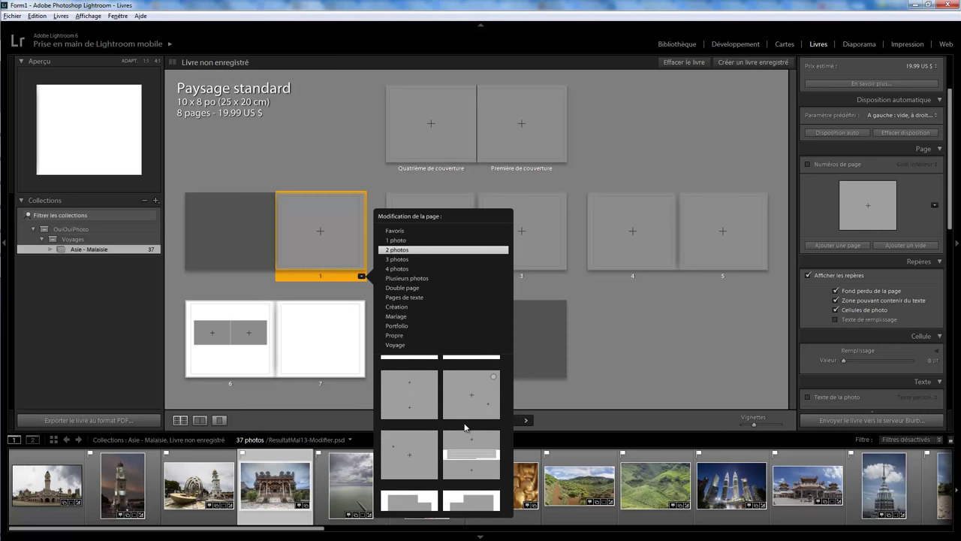
pyautogui.scroll(-1, 465, 426)
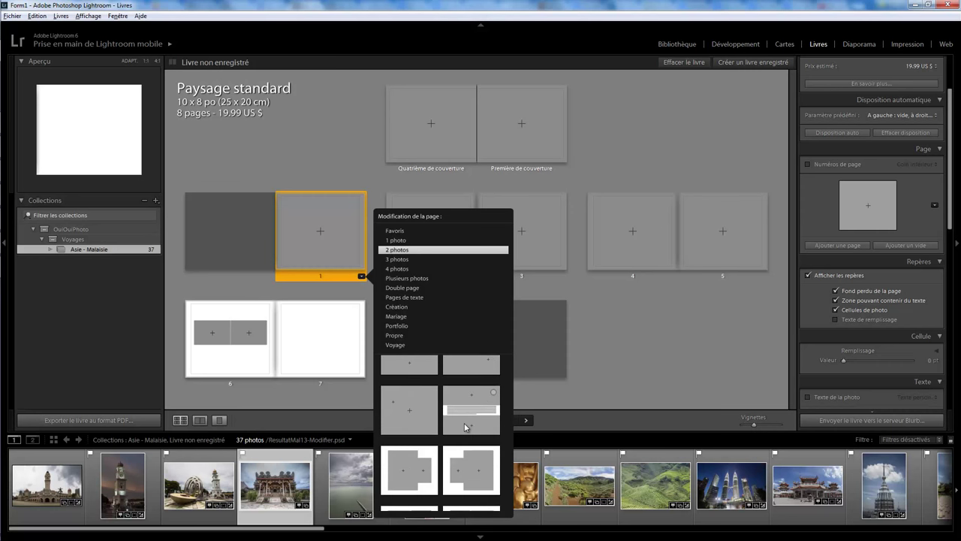
pyautogui.click(484, 479)
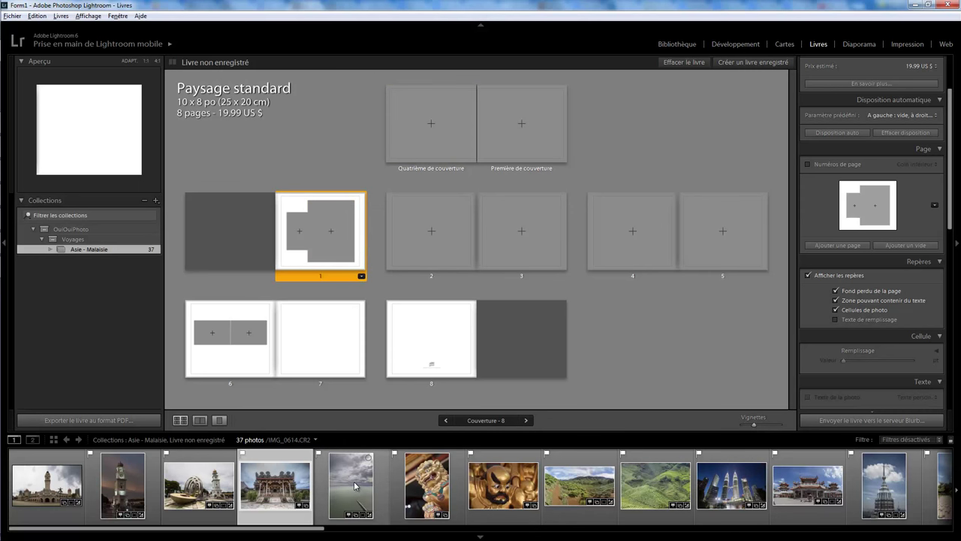
# Put seascape IMG_0614 in page 1's large cell and tower IMG_0034 in the small cell.
pyautogui.moveTo(353, 486); pyautogui.dragTo(334, 229)
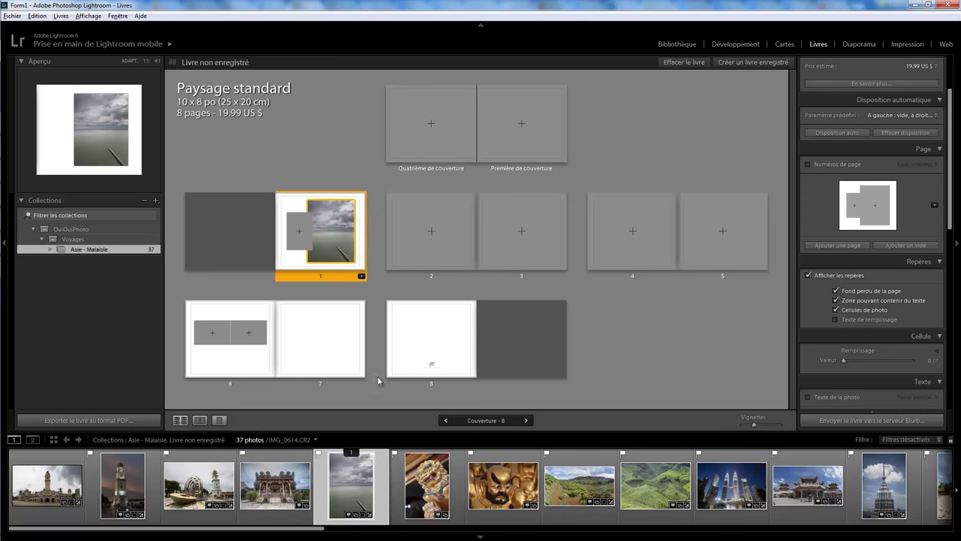
pyautogui.moveTo(888, 488)
pyautogui.mouseDown()
pyautogui.moveTo(259, 297)
pyautogui.moveTo(299, 231)
pyautogui.mouseUp()
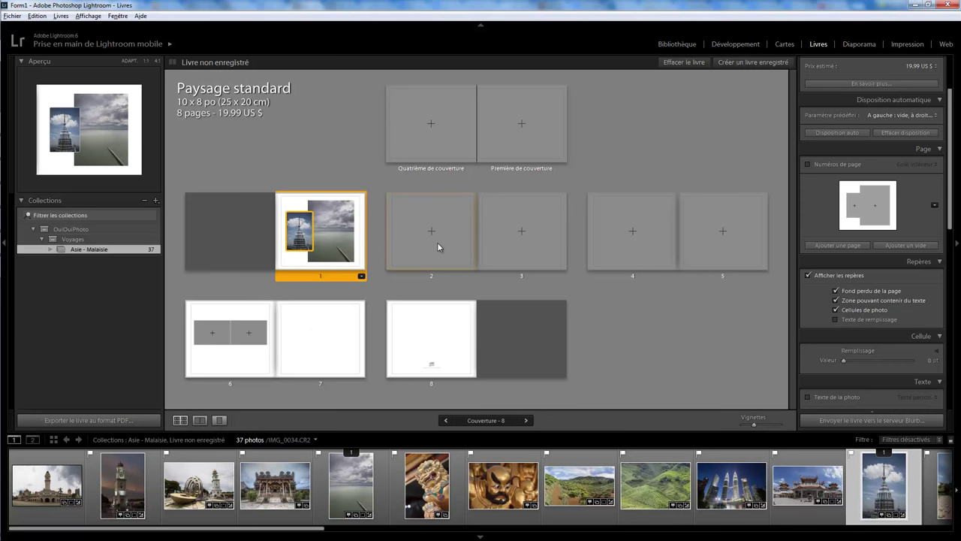
# Apply a four-cell grid layout to page 2.
pyautogui.click(456, 268)
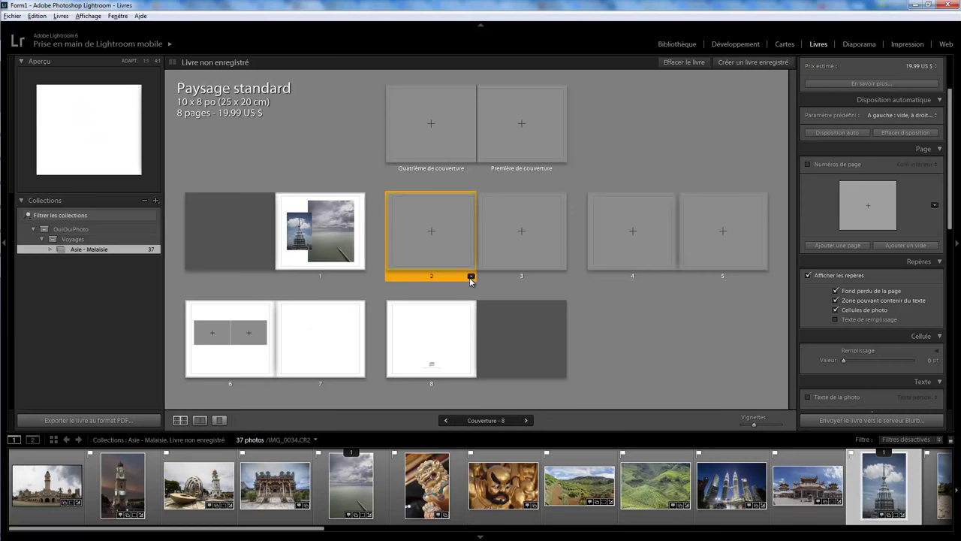
pyautogui.click(471, 277)
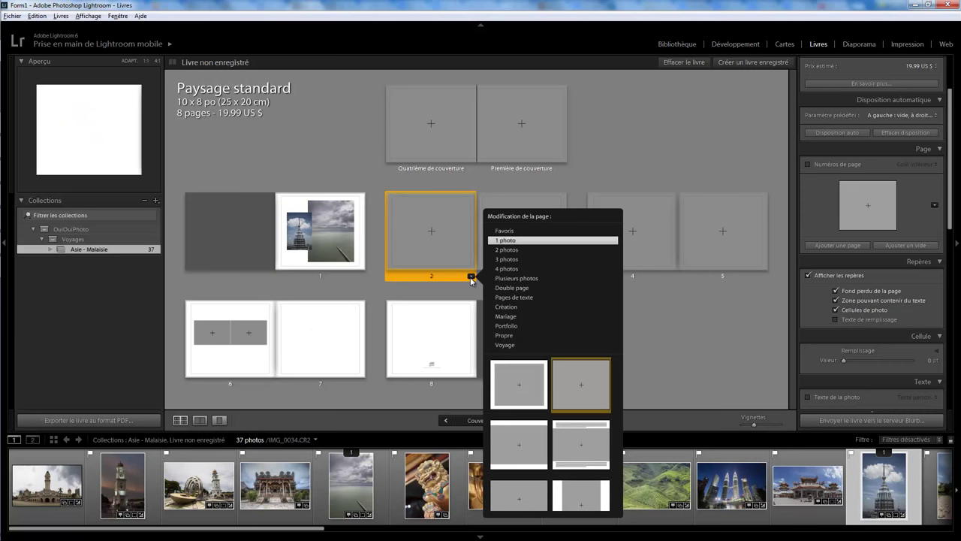
pyautogui.click(508, 282)
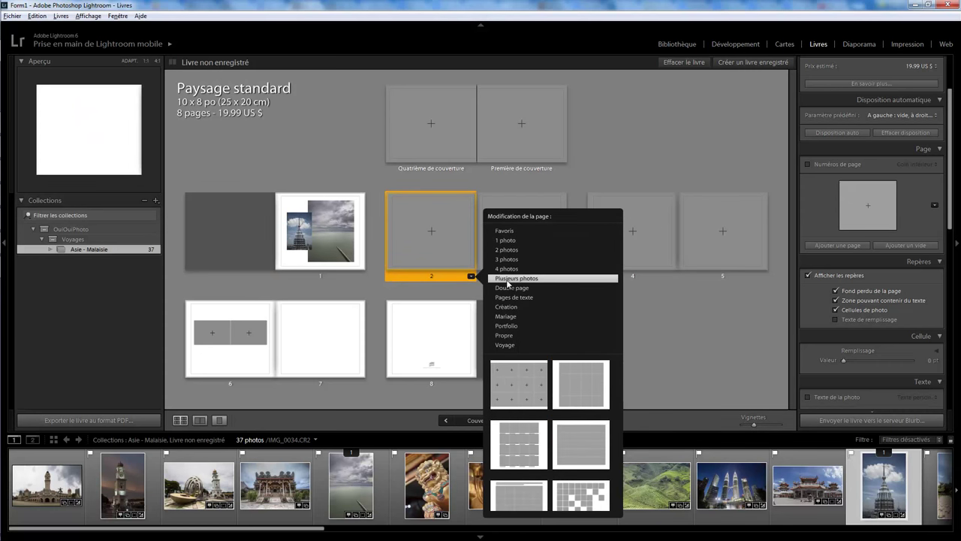
pyautogui.click(588, 388)
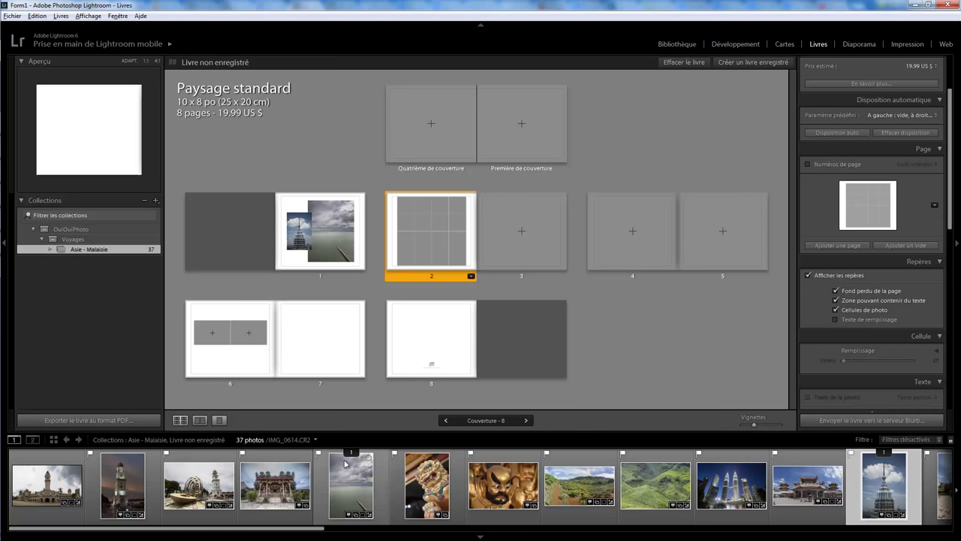
# Fill page 2's grid with the temple, lion, landscape and twin towers photos.
pyautogui.moveTo(47, 484); pyautogui.dragTo(401, 208)
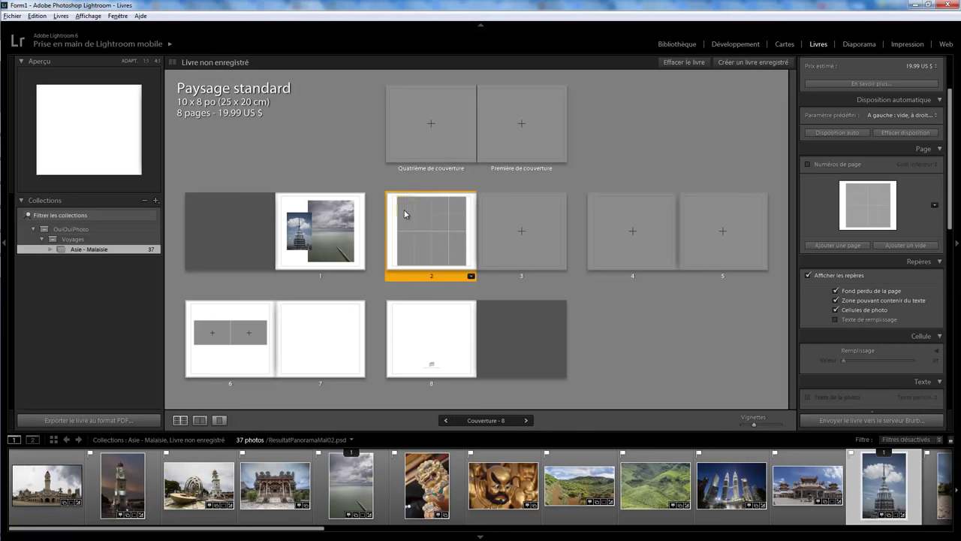
pyautogui.moveTo(275, 484)
pyautogui.mouseDown()
pyautogui.moveTo(418, 218)
pyautogui.moveTo(432, 211)
pyautogui.mouseUp()
pyautogui.moveTo(427, 485); pyautogui.dragTo(439, 205)
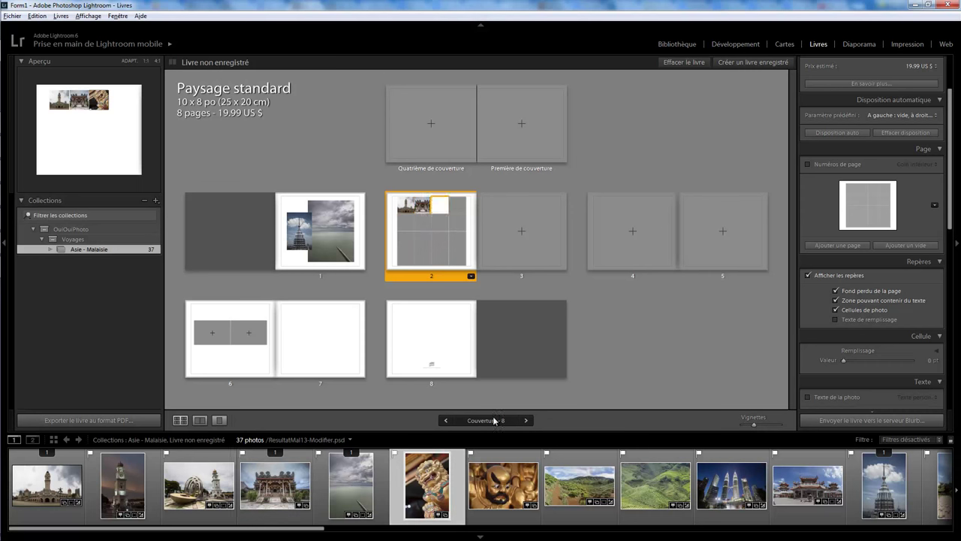
pyautogui.moveTo(579, 485); pyautogui.dragTo(405, 222)
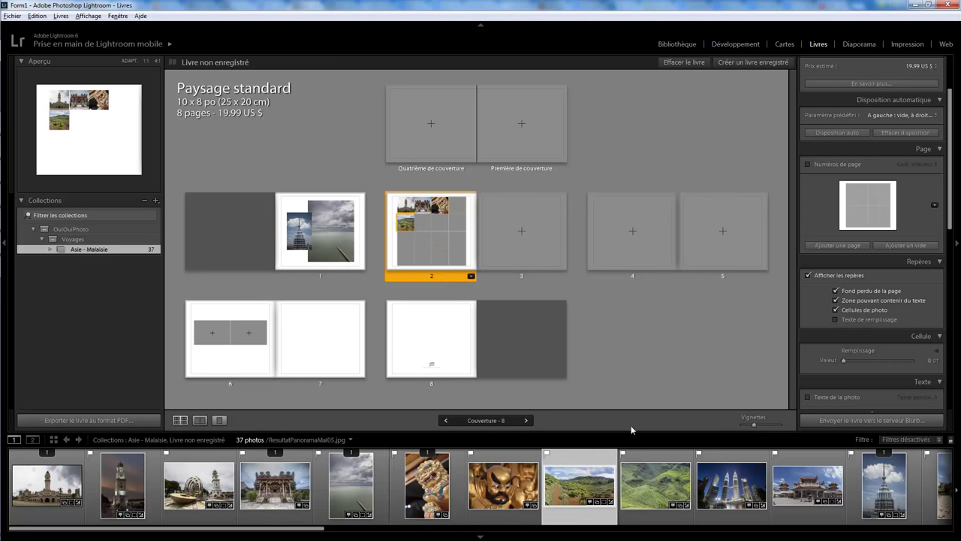
pyautogui.moveTo(655, 484); pyautogui.dragTo(454, 225)
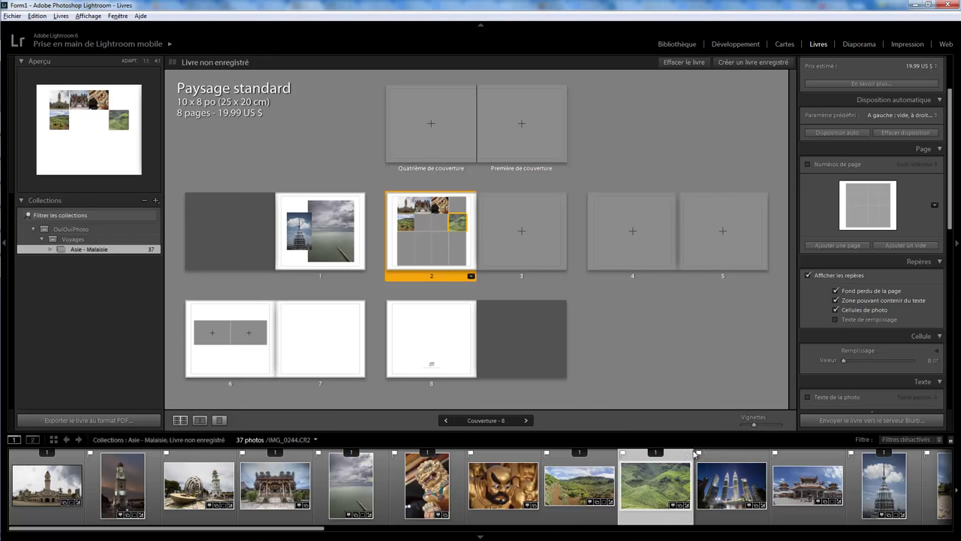
pyautogui.moveTo(438, 261); pyautogui.dragTo(439, 260)
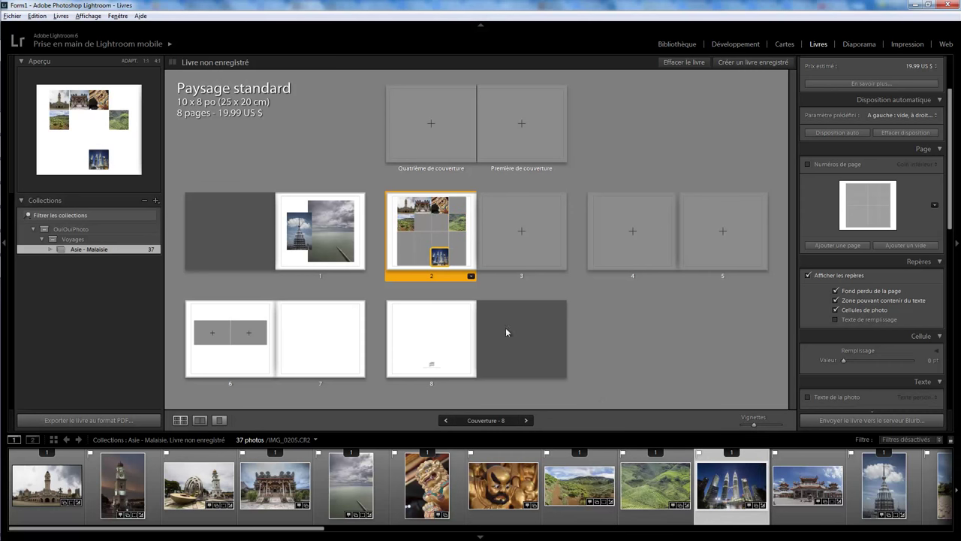
pyautogui.click(531, 238)
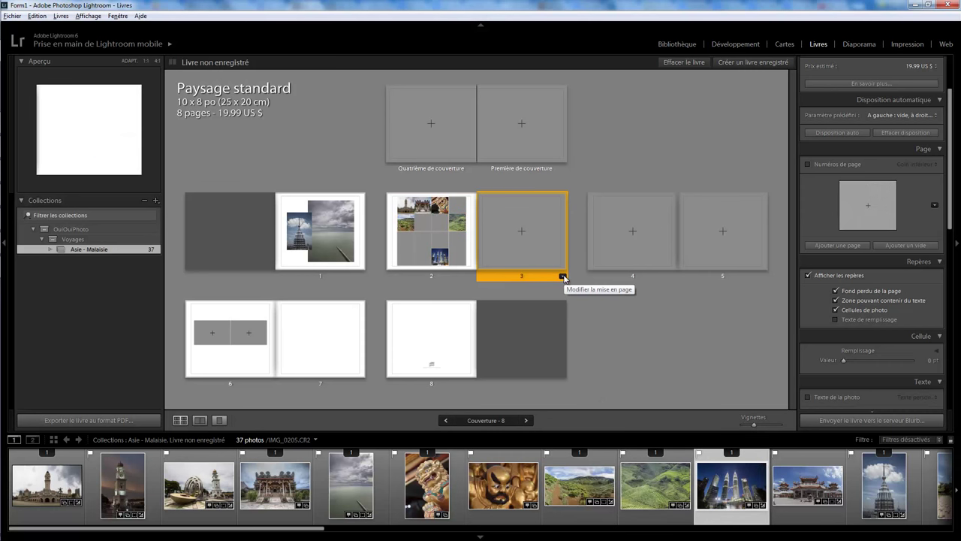
# Give page 3 a bordered single-photo layout filled with the egret close-up.
pyautogui.click(563, 277)
pyautogui.click(614, 386)
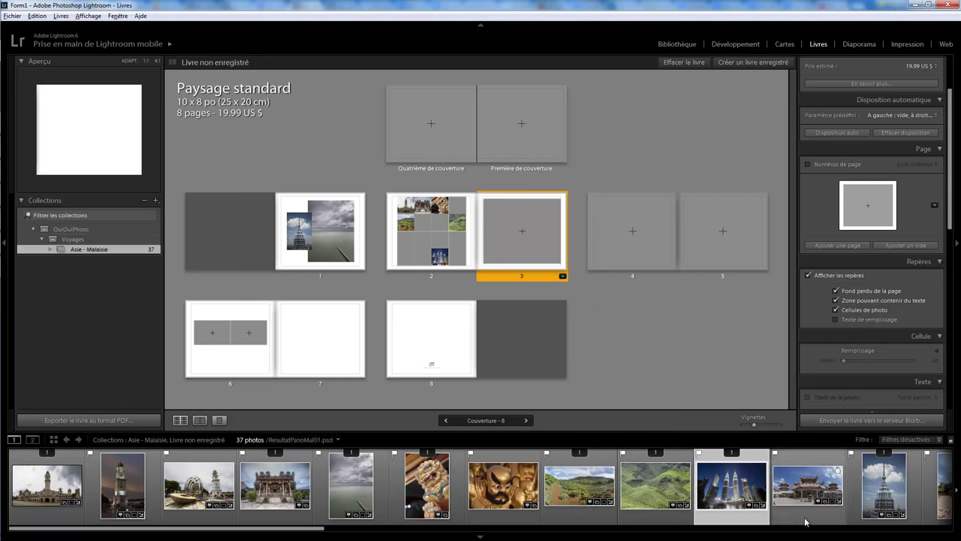
pyautogui.moveTo(314, 533); pyautogui.dragTo(508, 534)
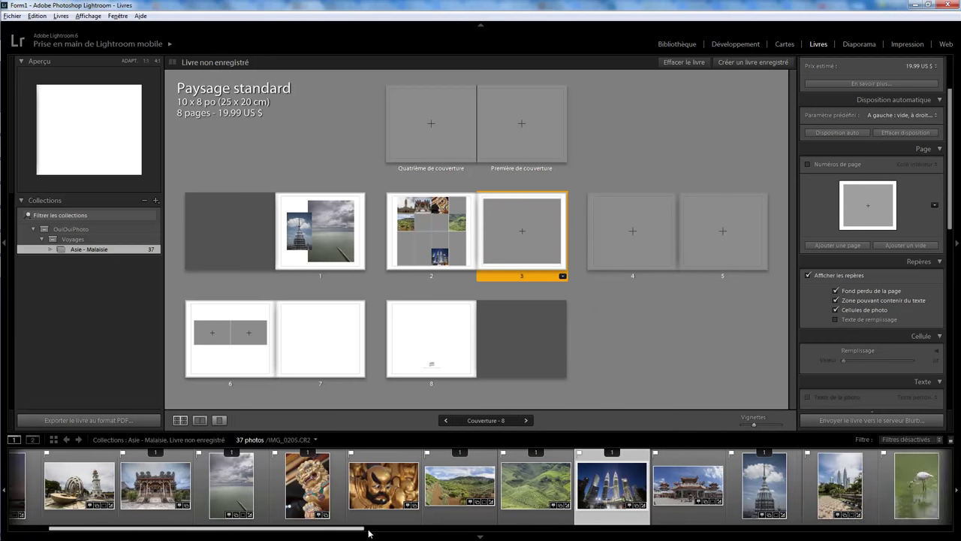
pyautogui.moveTo(549, 489); pyautogui.dragTo(525, 233)
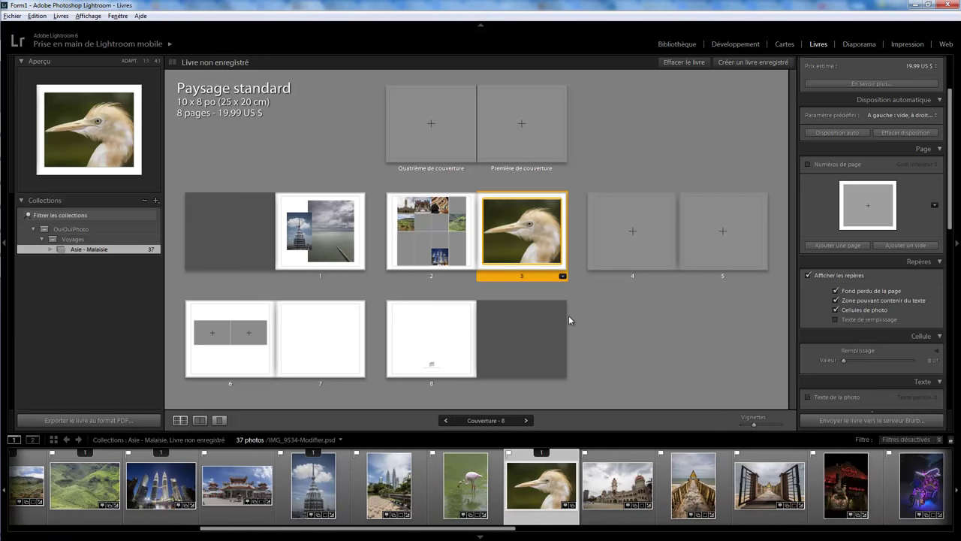
pyautogui.click(604, 243)
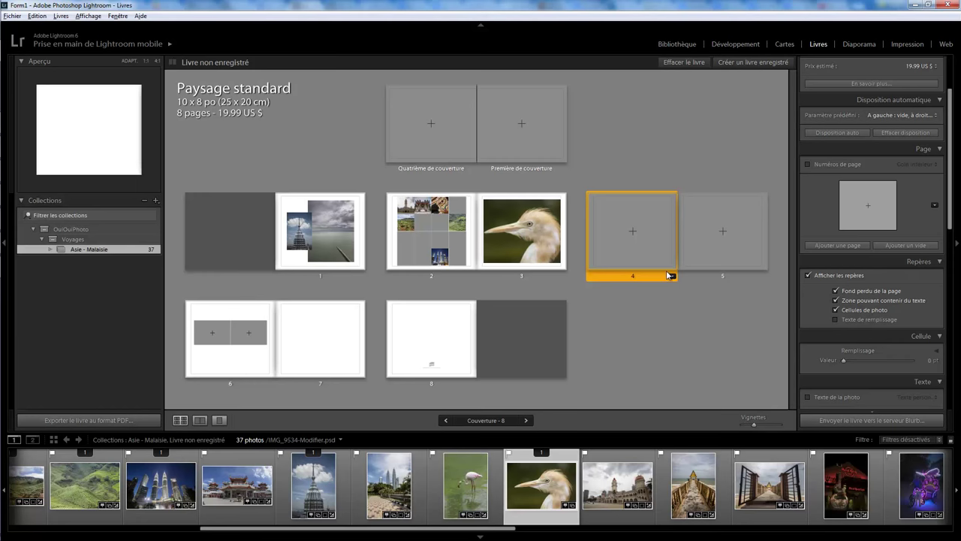
# Delete the empty pages and spread so the book drops from 8 pages to 4.
pyautogui.rightClick(642, 250)
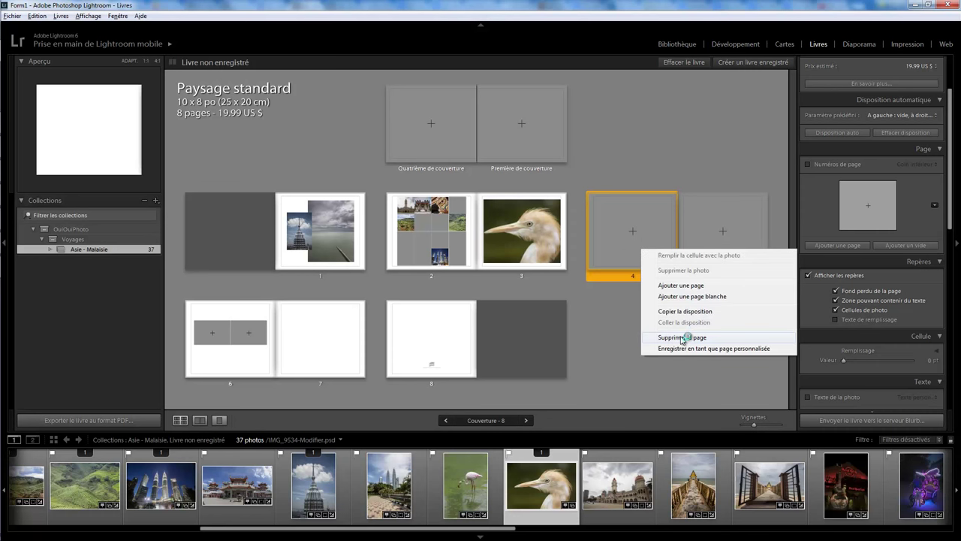
pyautogui.click(681, 338)
pyautogui.rightClick(600, 239)
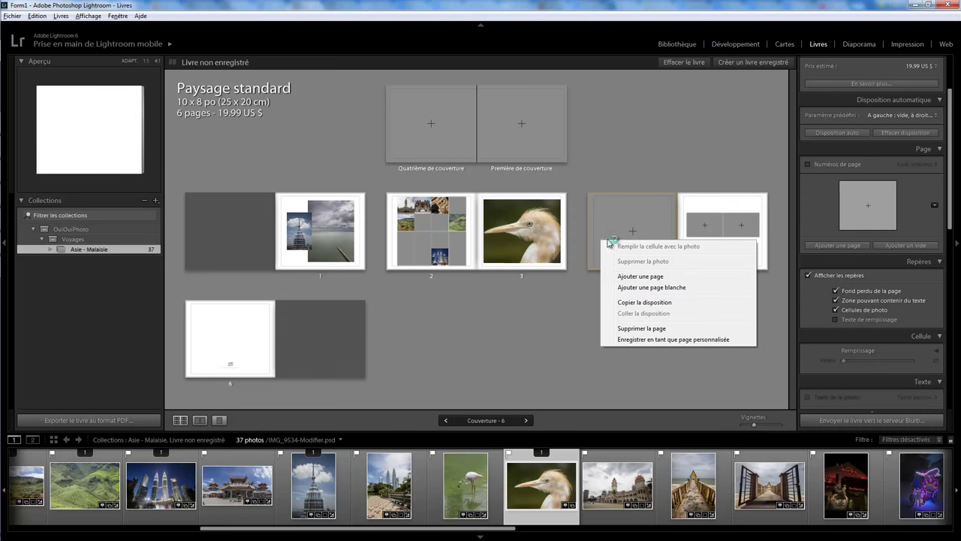
pyautogui.click(659, 328)
pyautogui.rightClick(618, 238)
pyautogui.rightClick(633, 207)
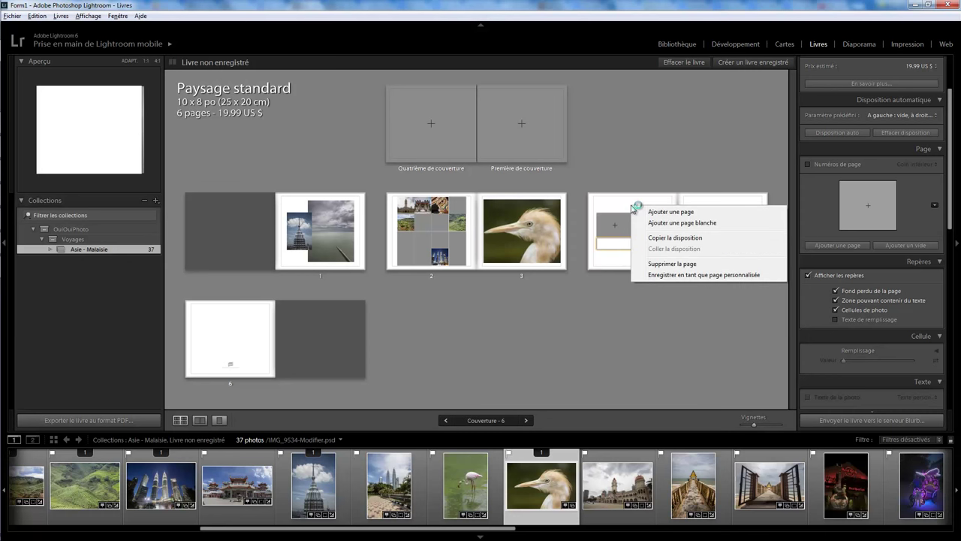
pyautogui.click(670, 264)
pyautogui.rightClick(633, 229)
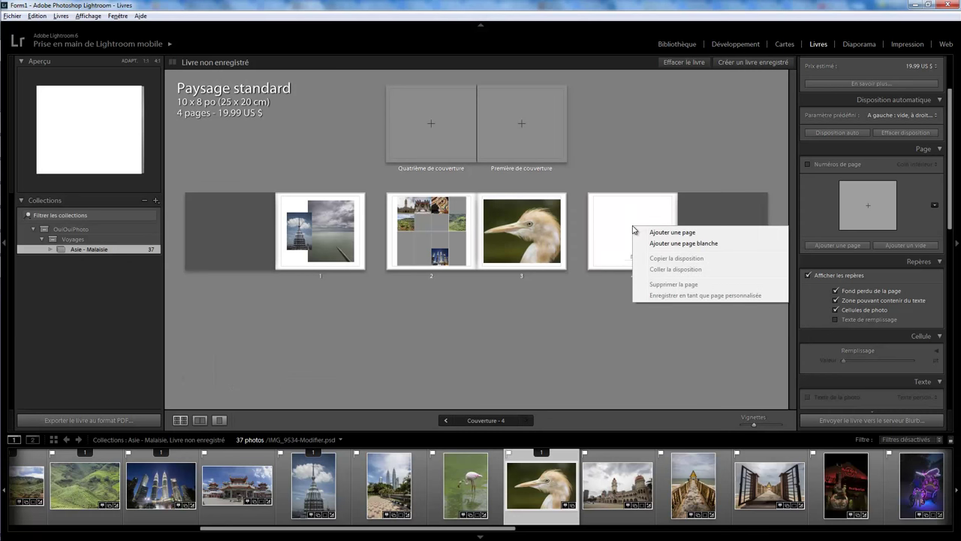
pyautogui.click(604, 308)
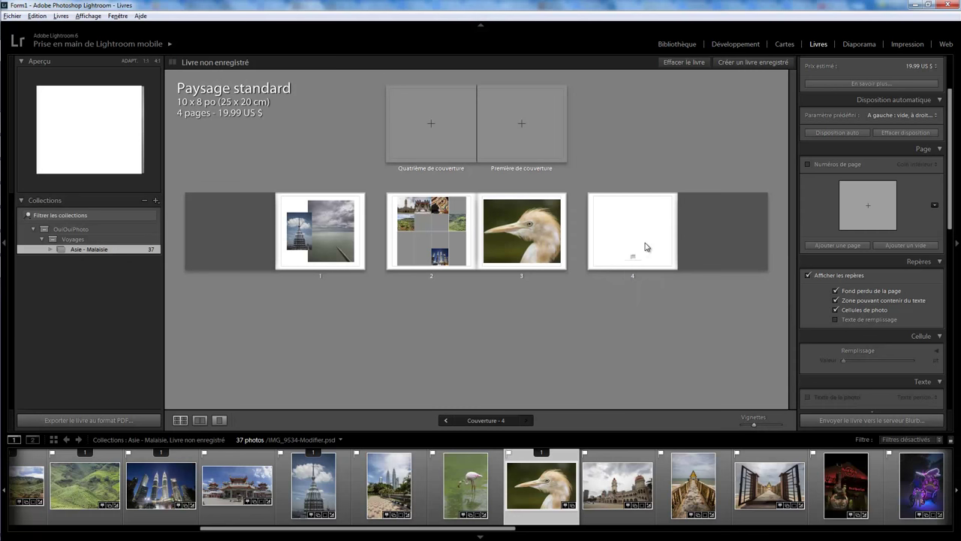
pyautogui.moveTo(951, 126); pyautogui.dragTo(957, 95)
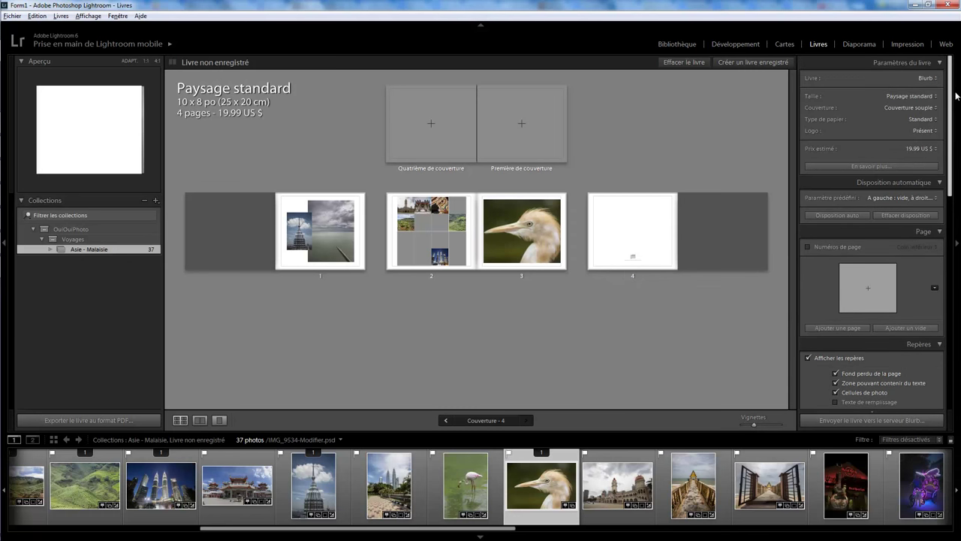
pyautogui.click(925, 131)
pyautogui.click(874, 156)
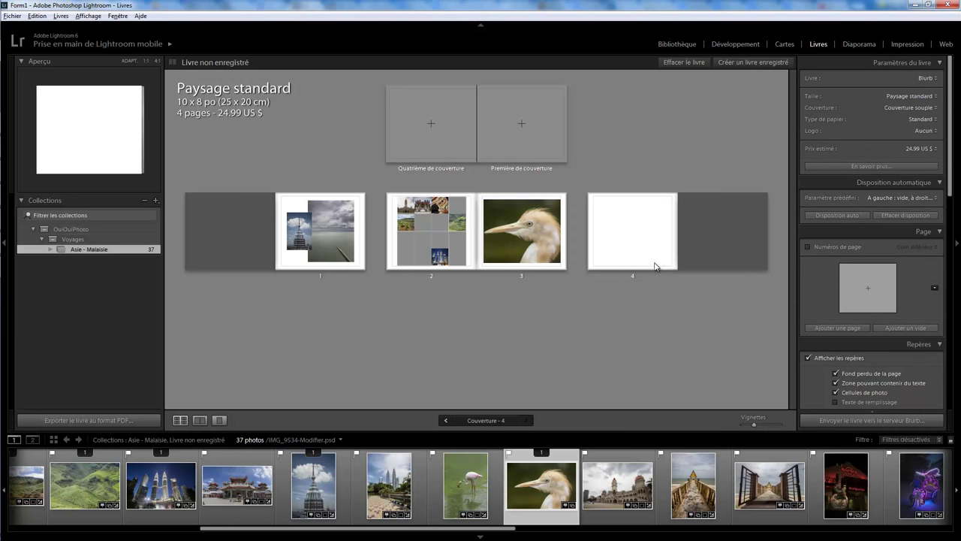
pyautogui.click(924, 131)
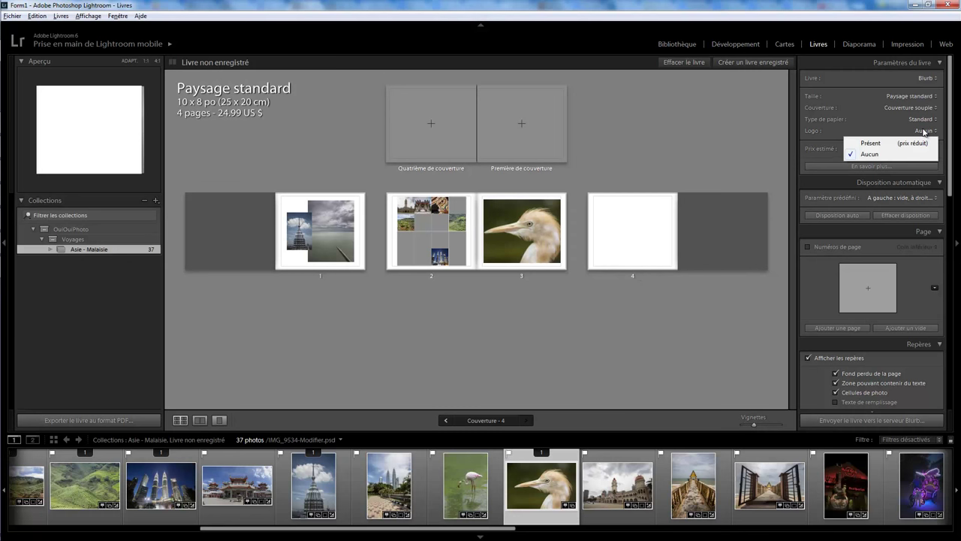
pyautogui.click(875, 144)
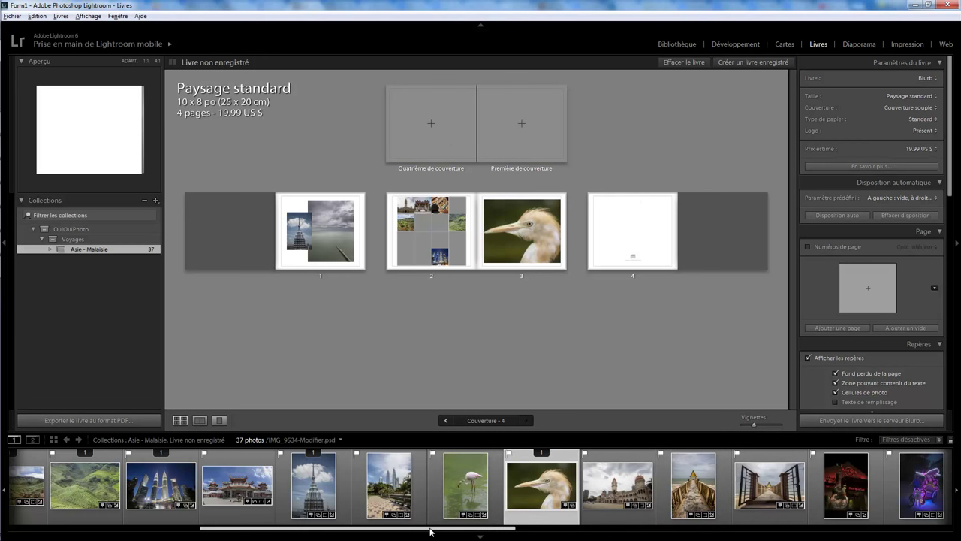
# Place city skyline photos on the front and back covers, then enlarge the page previews.
pyautogui.moveTo(430, 531); pyautogui.dragTo(860, 532)
pyautogui.moveTo(702, 496)
pyautogui.mouseDown()
pyautogui.moveTo(513, 90)
pyautogui.moveTo(521, 124)
pyautogui.mouseUp()
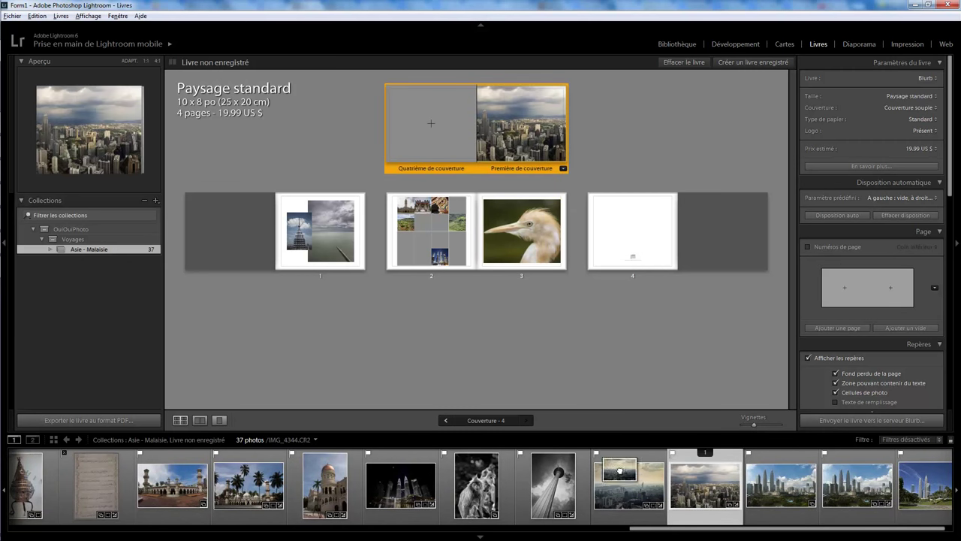
pyautogui.moveTo(620, 471); pyautogui.dragTo(434, 125)
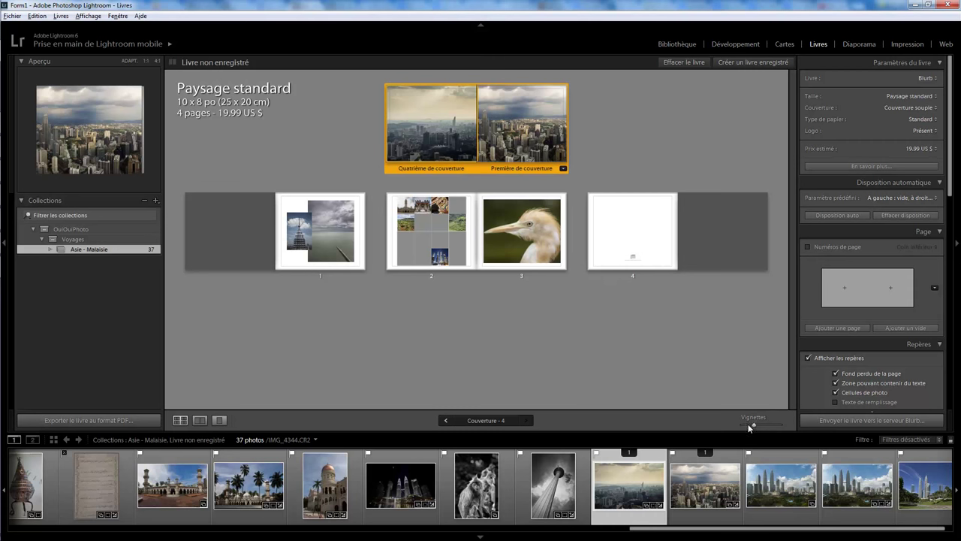
pyautogui.moveTo(754, 426); pyautogui.dragTo(763, 426)
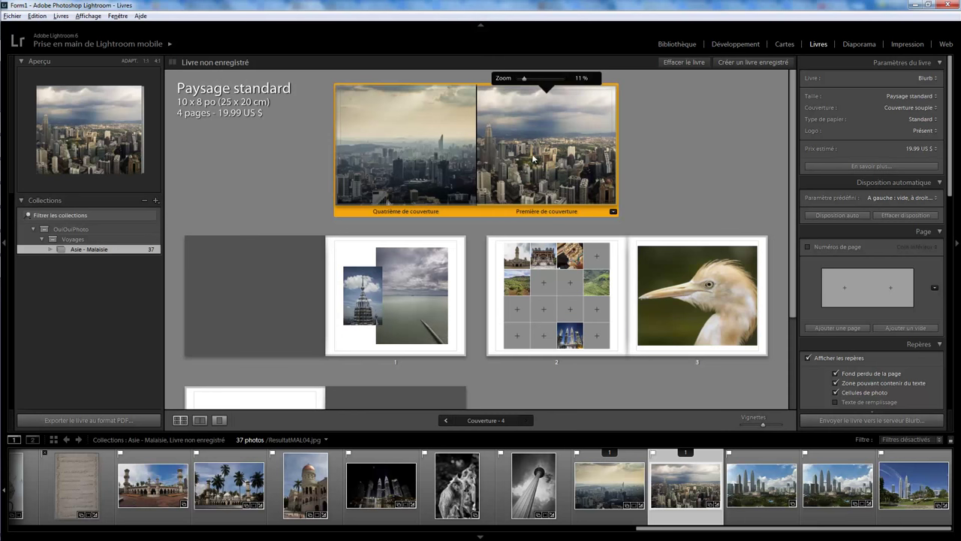
# Zoom the front-cover photo to 90% and pan it so the twin towers sit centred.
pyautogui.moveTo(533, 157)
pyautogui.mouseDown()
pyautogui.moveTo(507, 157)
pyautogui.moveTo(560, 152)
pyautogui.moveTo(548, 161)
pyautogui.mouseUp()
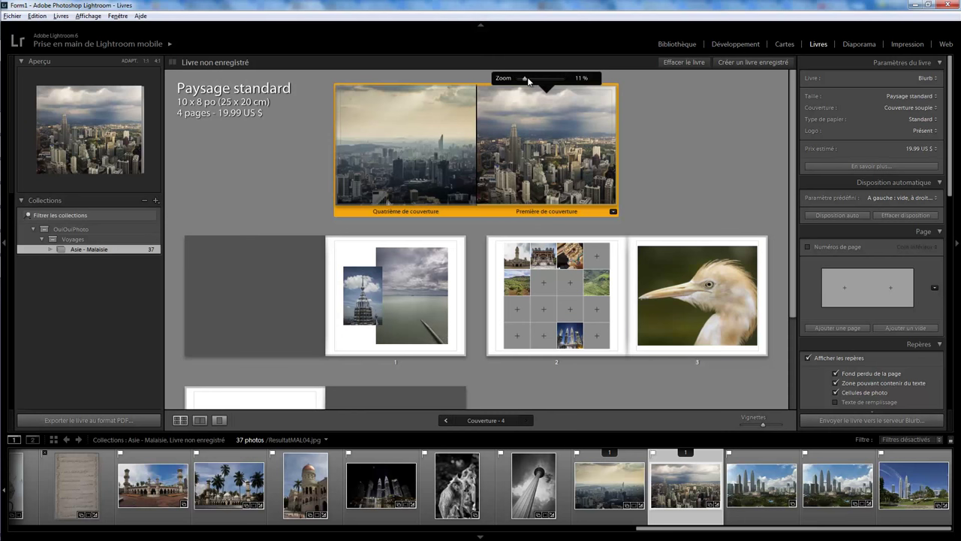
pyautogui.moveTo(528, 81)
pyautogui.mouseDown()
pyautogui.moveTo(552, 81)
pyautogui.moveTo(517, 80)
pyautogui.moveTo(558, 81)
pyautogui.mouseUp()
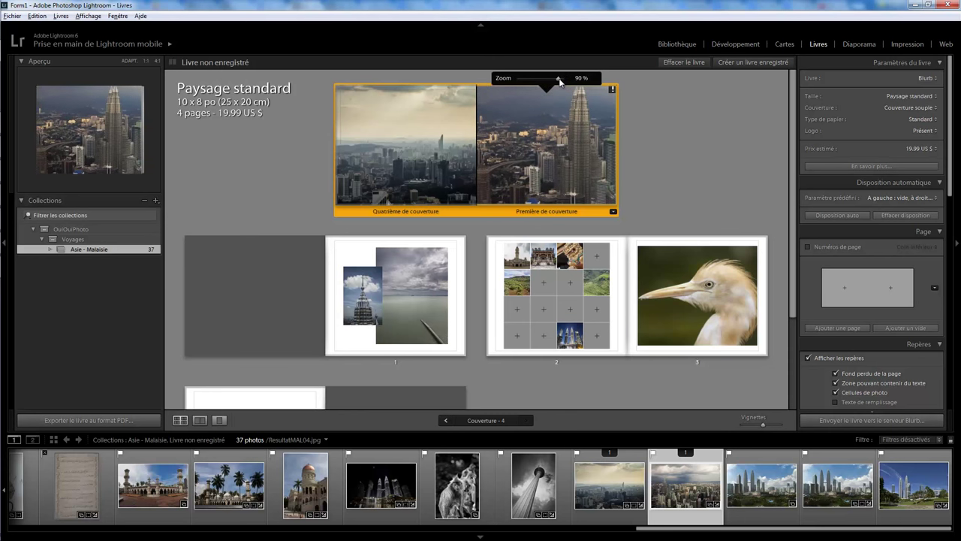
pyautogui.moveTo(594, 151); pyautogui.dragTo(560, 174)
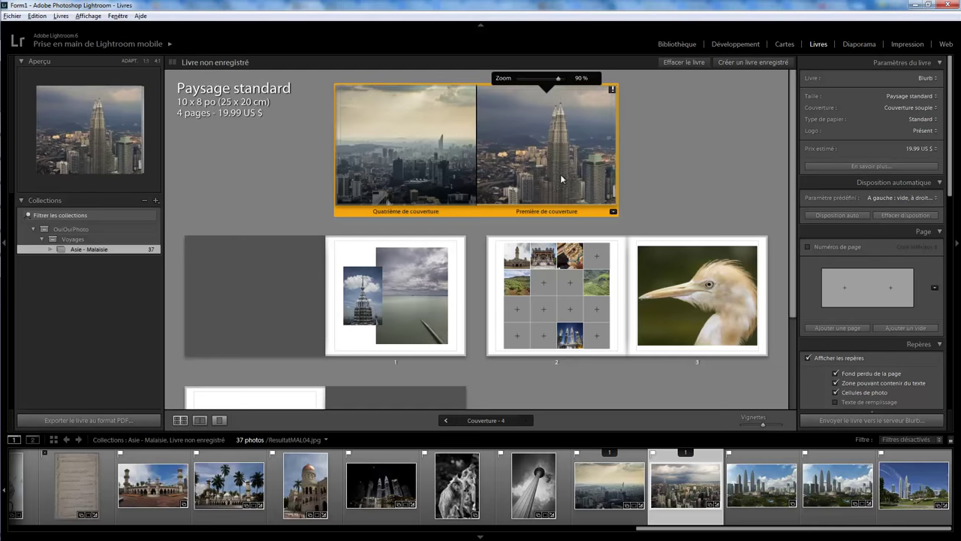
pyautogui.click(612, 90)
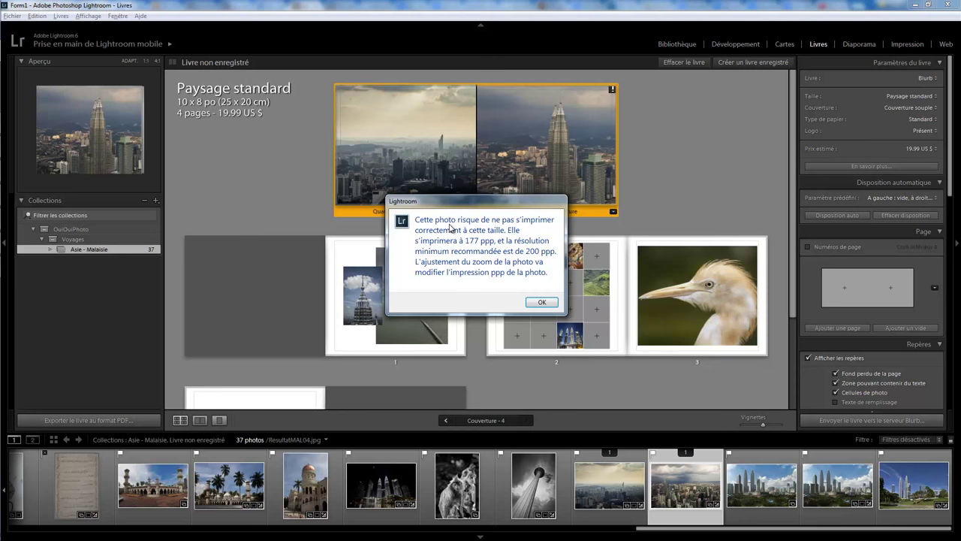
# Dismiss the 177 ppi warning, zoom the cover to 48% and page 2's top-left photo to 14%.
pyautogui.click(542, 302)
pyautogui.click(605, 112)
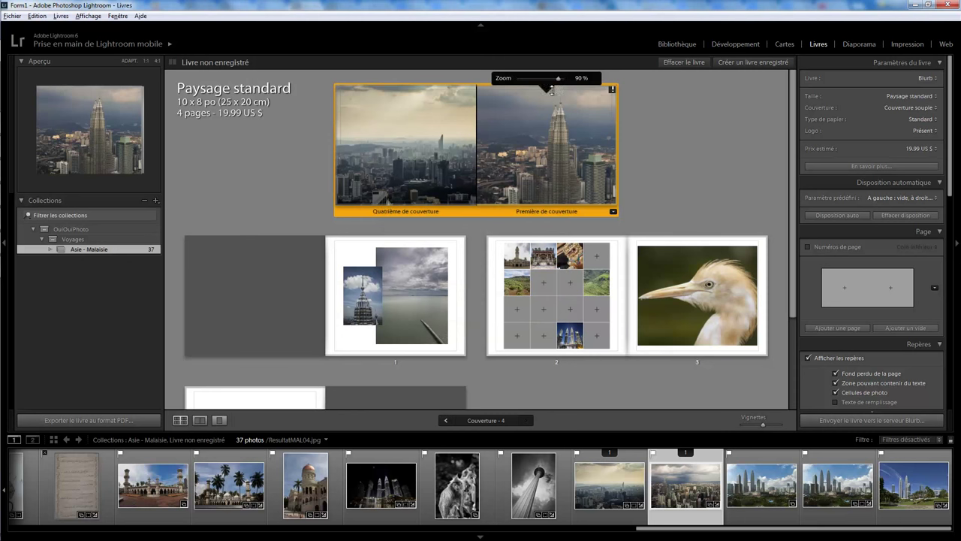
pyautogui.moveTo(559, 79); pyautogui.dragTo(540, 80)
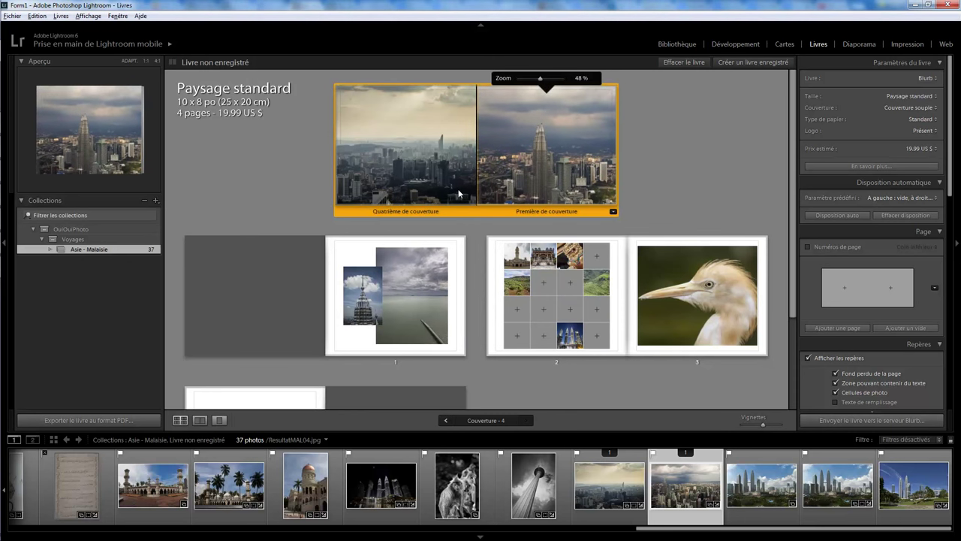
pyautogui.click(522, 258)
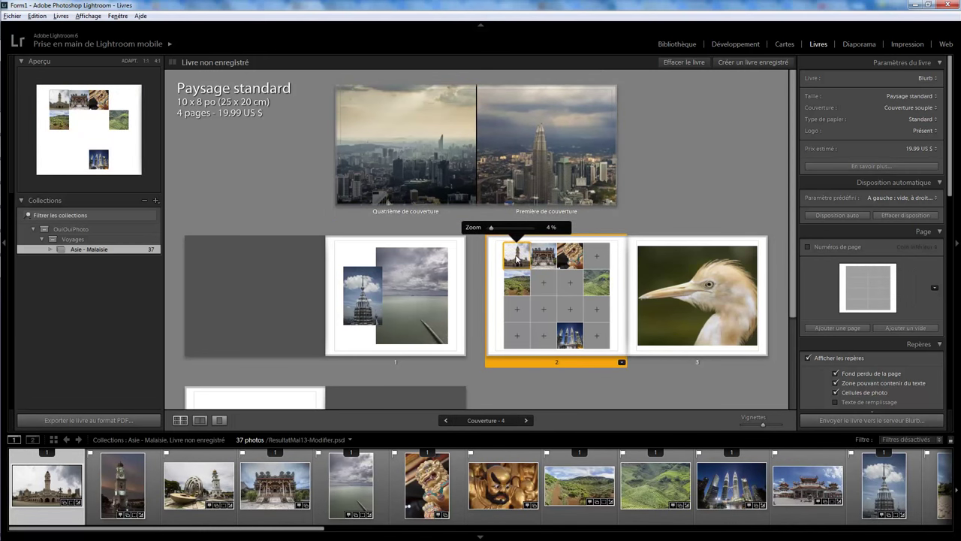
pyautogui.moveTo(491, 230)
pyautogui.mouseDown()
pyautogui.moveTo(517, 224)
pyautogui.moveTo(479, 231)
pyautogui.moveTo(518, 223)
pyautogui.moveTo(495, 230)
pyautogui.mouseUp()
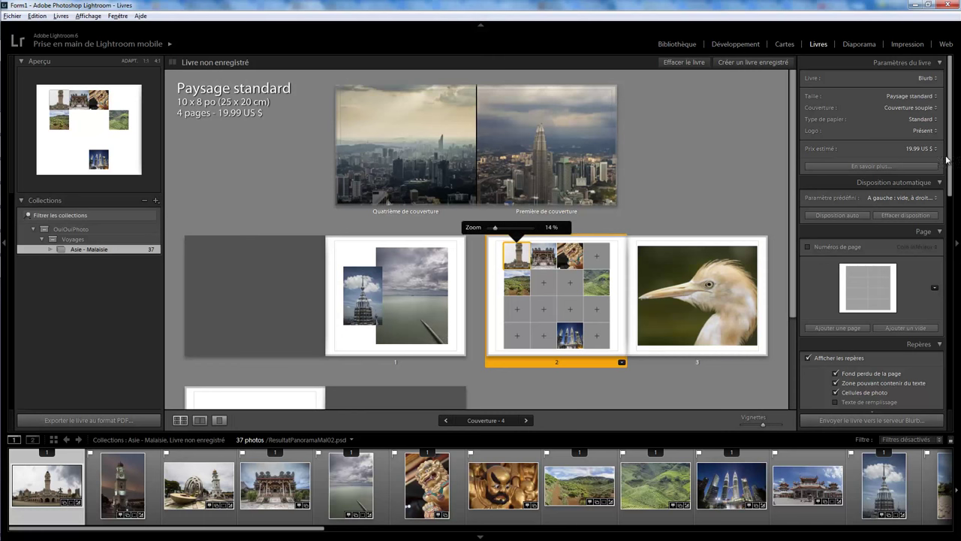
# Insert two new blank pages after page 2.
pyautogui.moveTo(951, 159); pyautogui.dragTo(951, 187)
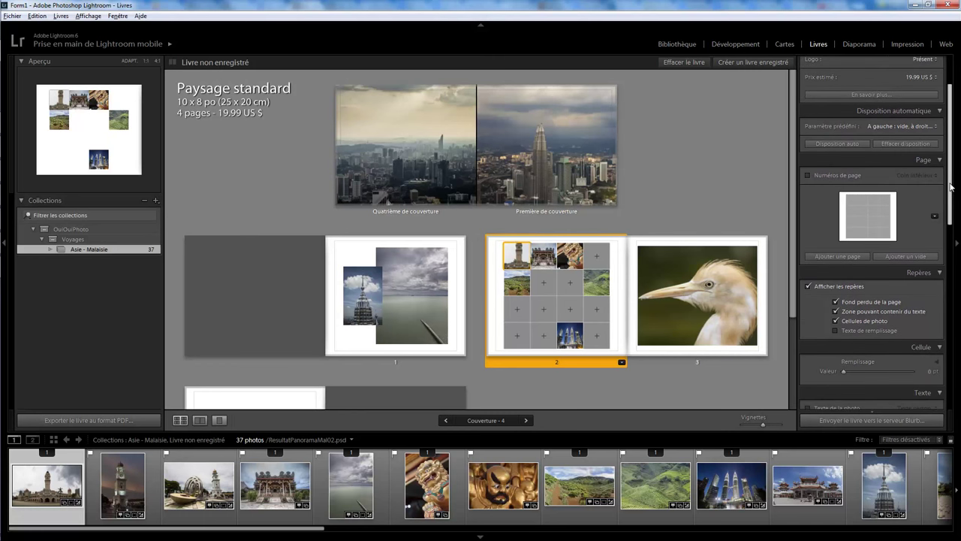
pyautogui.click(838, 257)
pyautogui.click(904, 257)
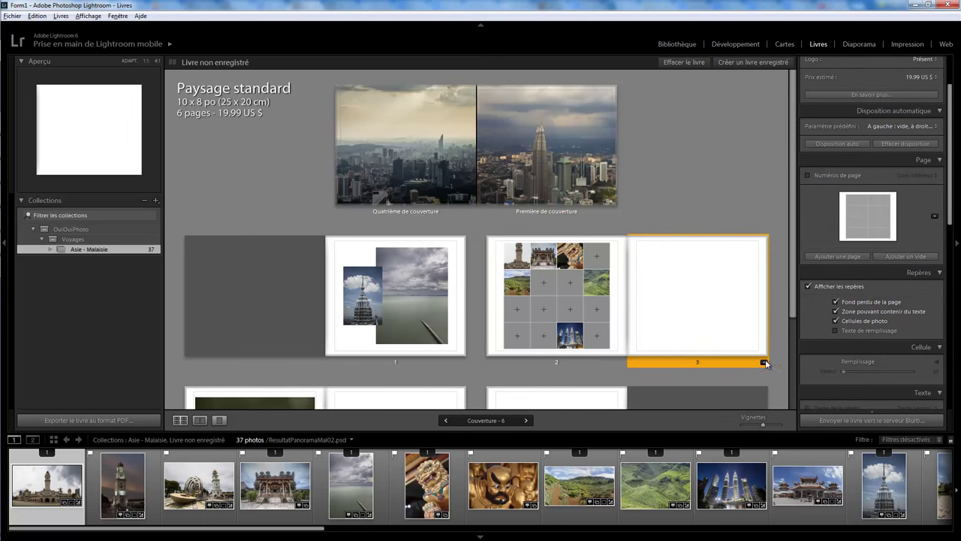
# Give page 3 a single-photo layout filled with the green hillside landscape photo.
pyautogui.click(764, 362)
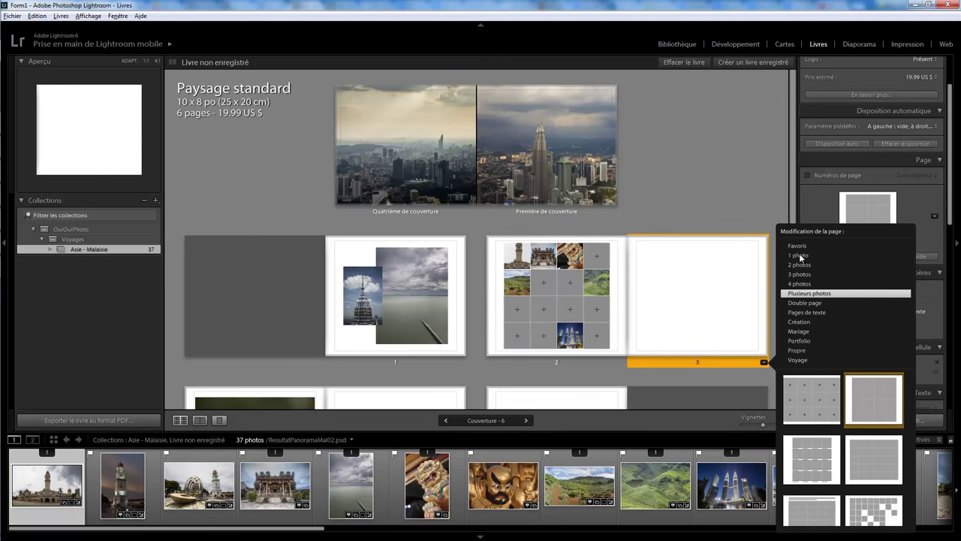
pyautogui.click(804, 396)
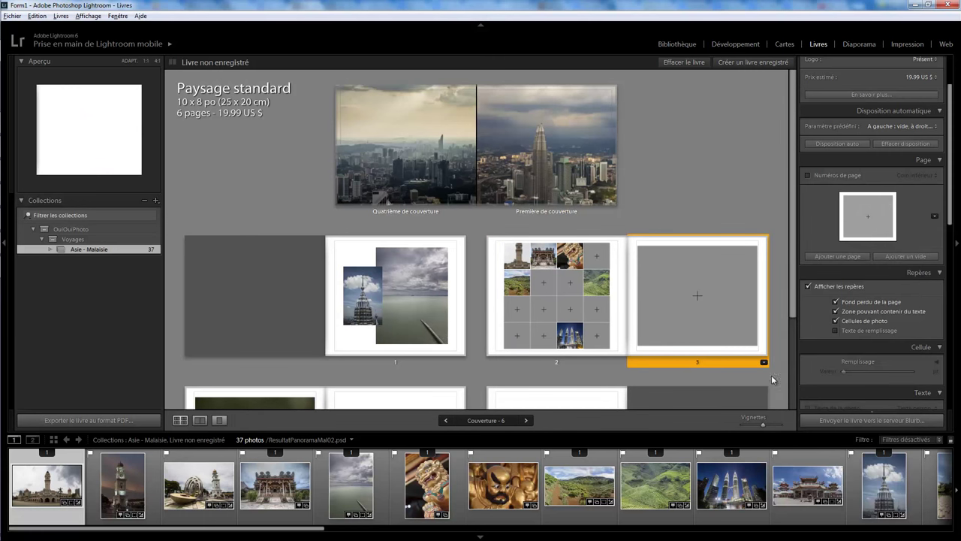
pyautogui.moveTo(580, 487); pyautogui.dragTo(698, 285)
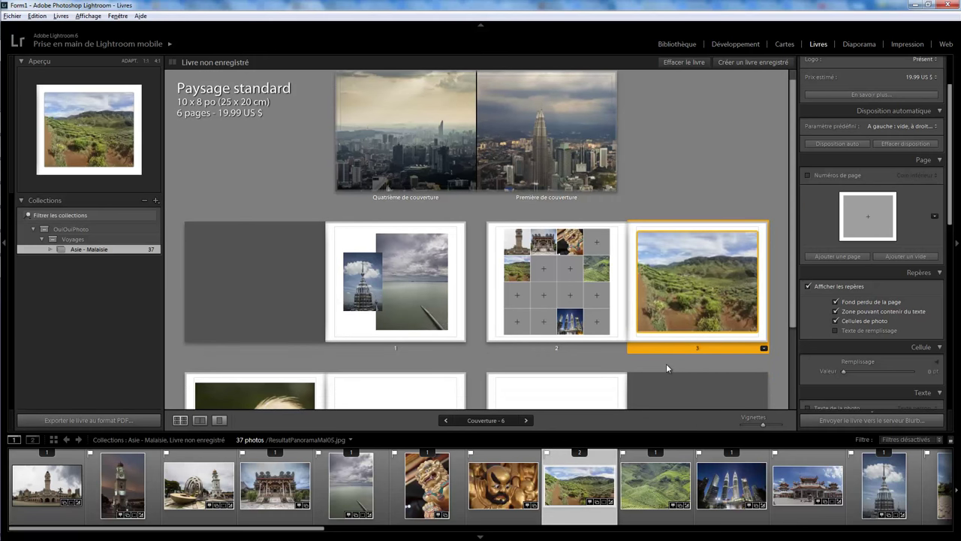
pyautogui.moveTo(950, 209); pyautogui.dragTo(952, 239)
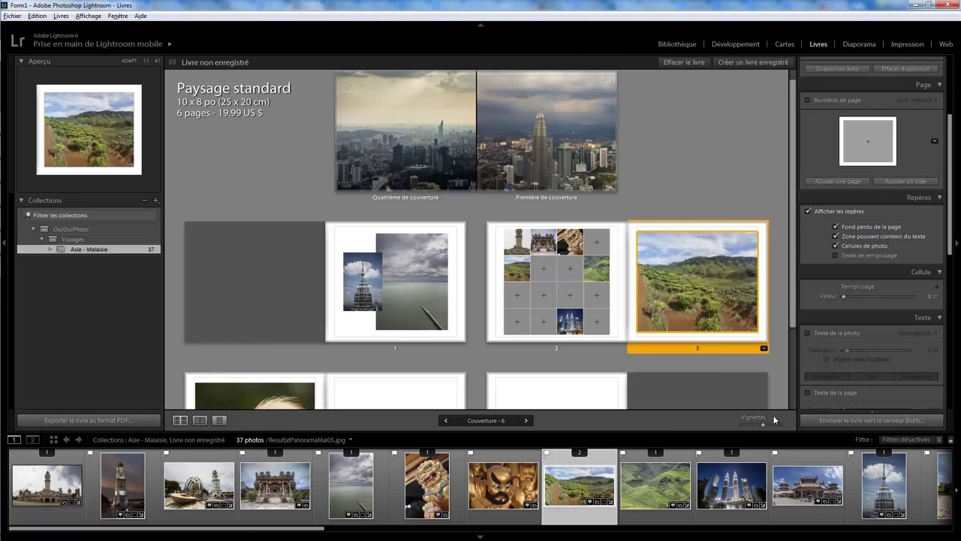
# Enlarge previews to pages 2–3, toggling photo cell, text-safe and bleed guides off and back on.
pyautogui.moveTo(763, 425); pyautogui.dragTo(770, 427)
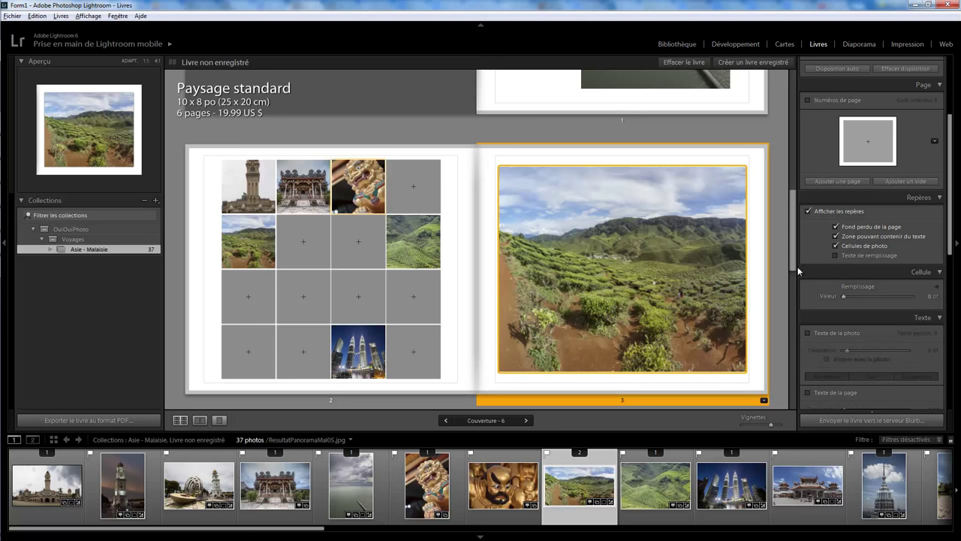
pyautogui.click(845, 248)
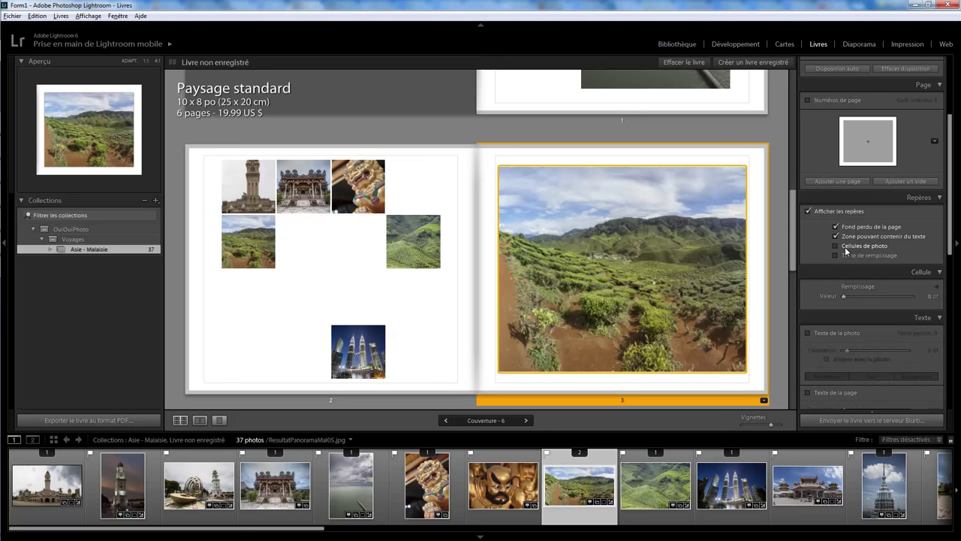
pyautogui.click(847, 250)
pyautogui.click(846, 250)
pyautogui.click(846, 250)
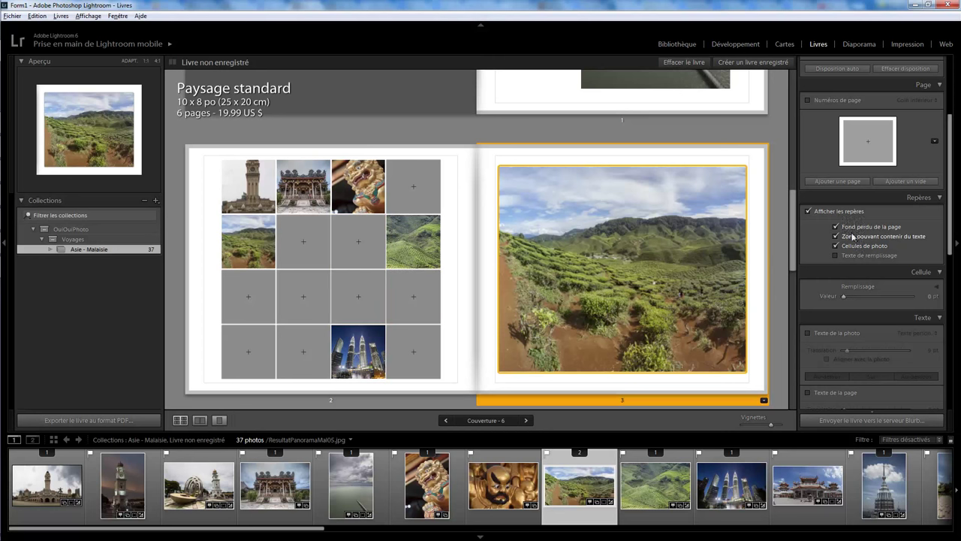
pyautogui.click(849, 238)
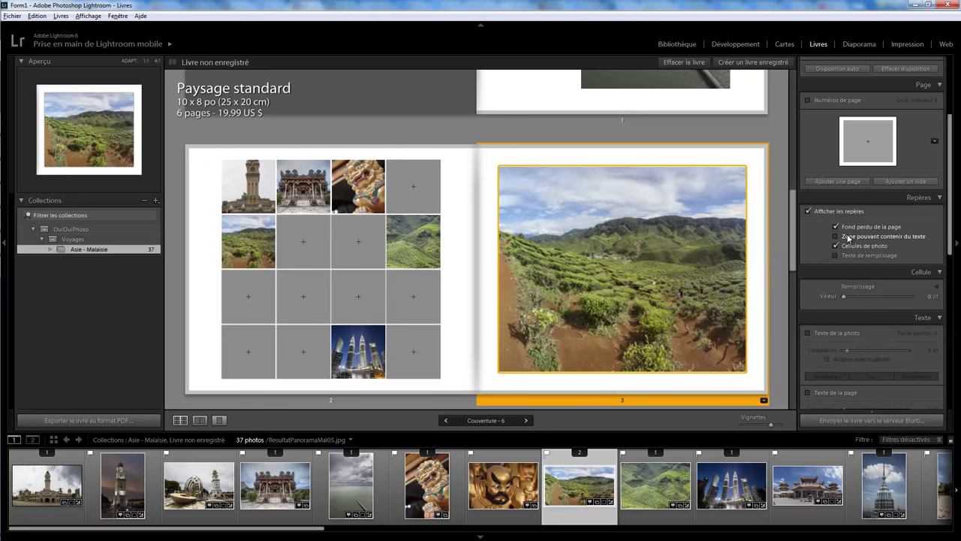
pyautogui.click(849, 239)
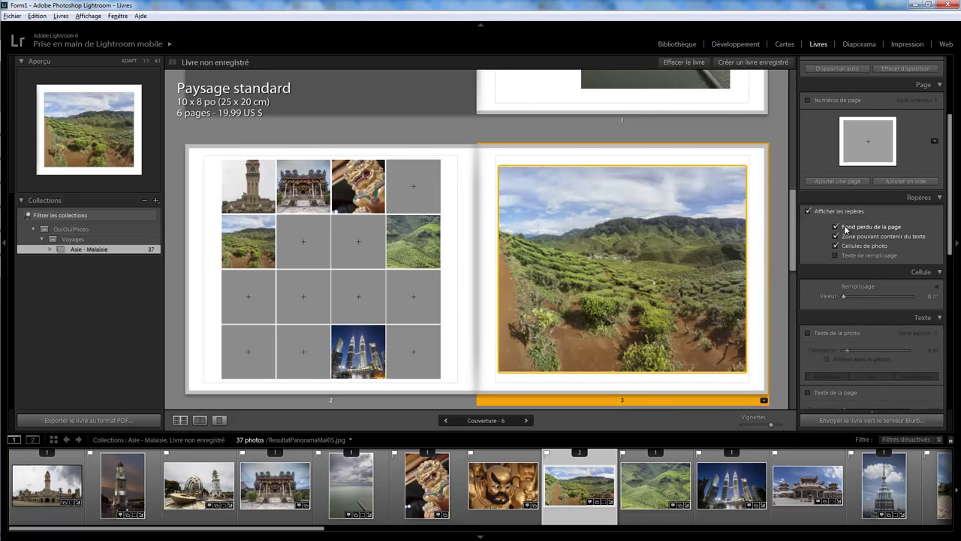
pyautogui.click(840, 226)
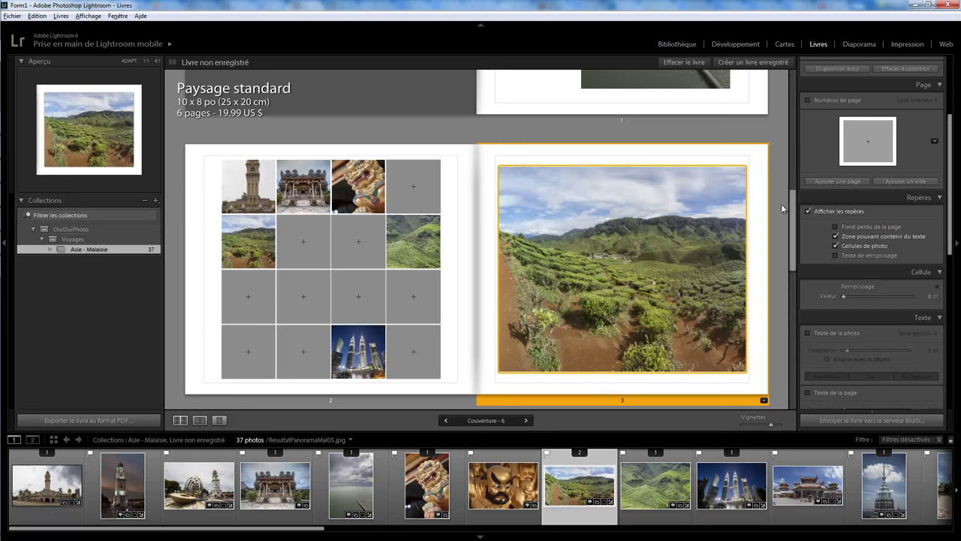
pyautogui.click(850, 226)
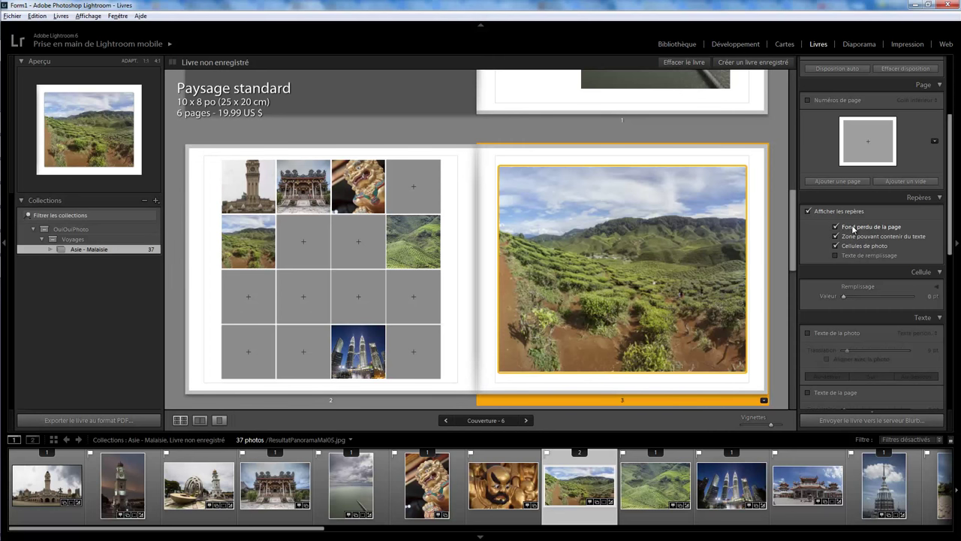
pyautogui.click(853, 228)
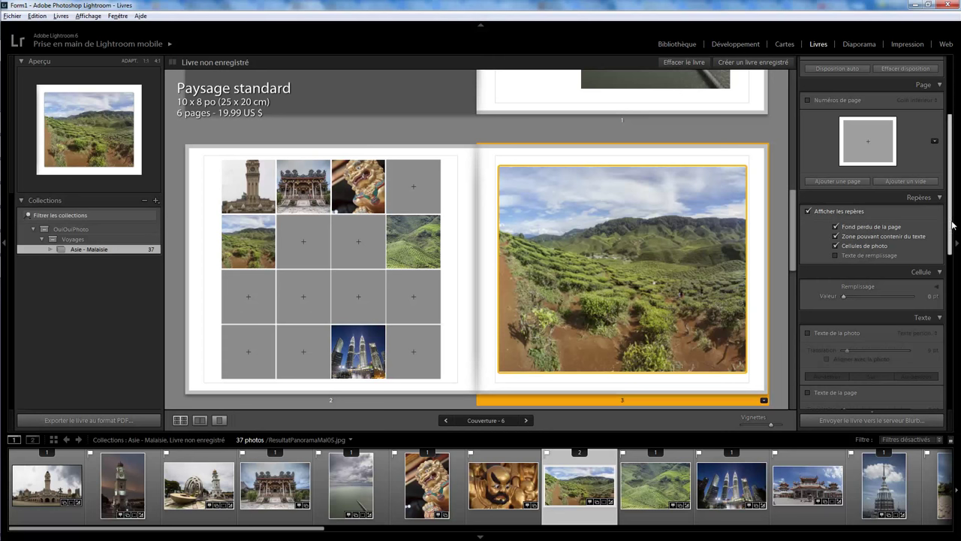
# Set the page 3 hillside photo's cell padding to 115 pt and its zoom to 0%.
pyautogui.scroll(-2, 928, 233)
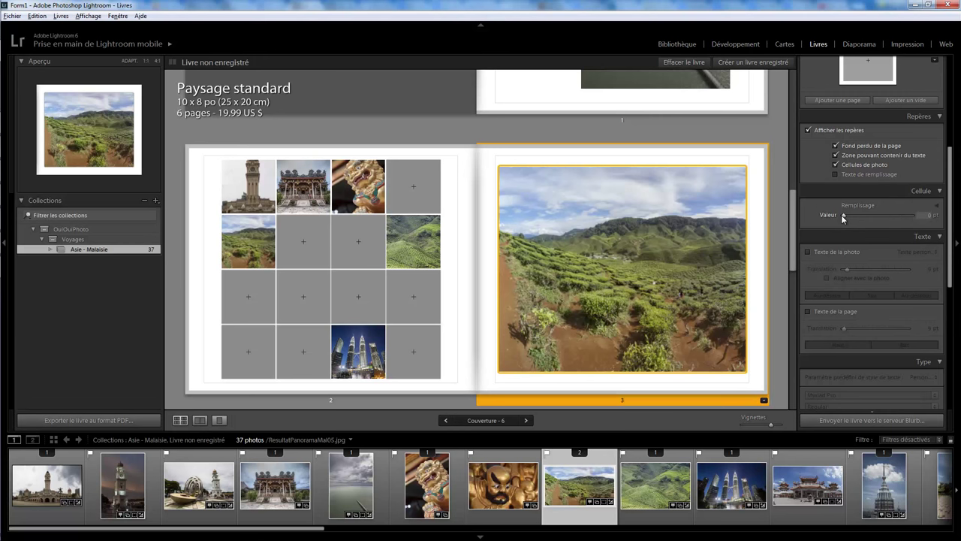
pyautogui.moveTo(843, 218)
pyautogui.mouseDown()
pyautogui.moveTo(865, 219)
pyautogui.moveTo(836, 220)
pyautogui.moveTo(861, 219)
pyautogui.mouseUp()
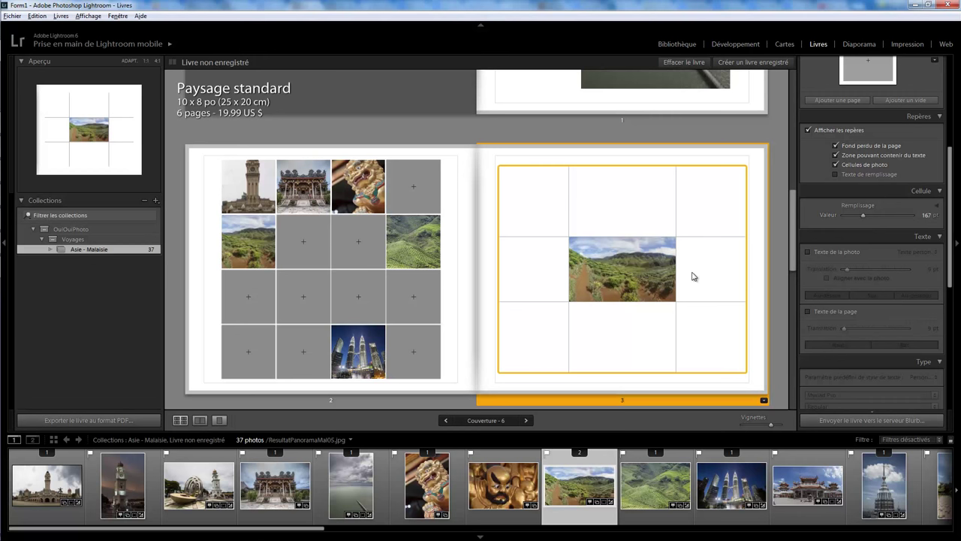
pyautogui.moveTo(864, 219); pyautogui.dragTo(823, 220)
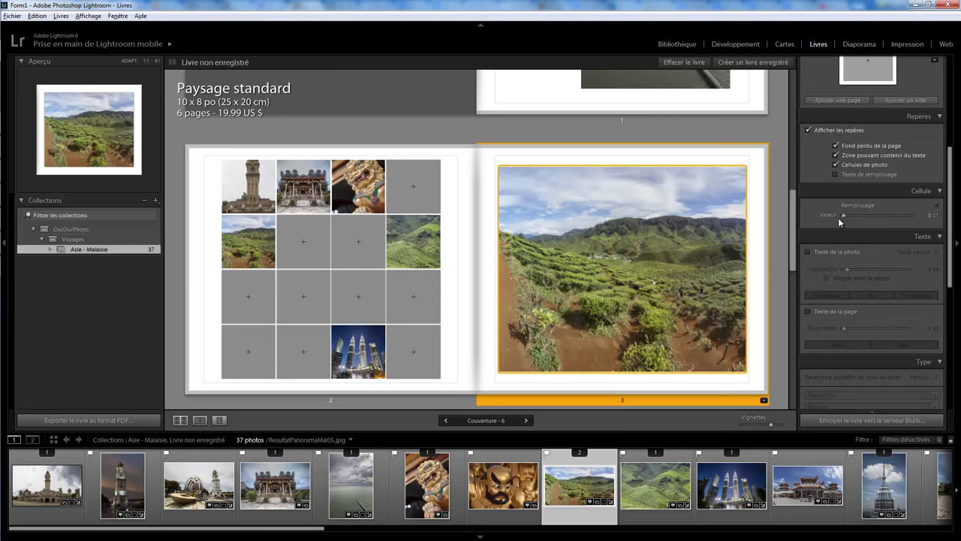
pyautogui.moveTo(847, 214); pyautogui.dragTo(856, 215)
pyautogui.click(672, 265)
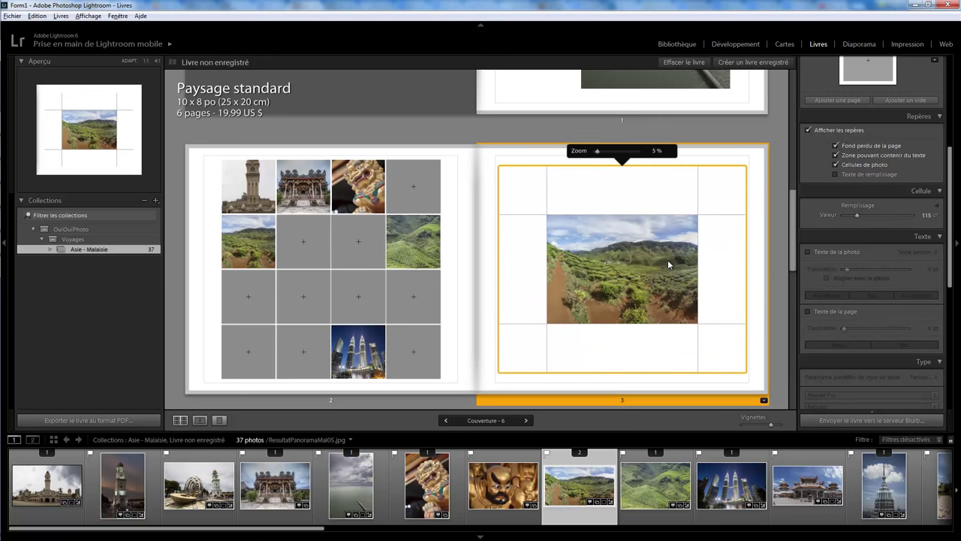
pyautogui.moveTo(600, 151)
pyautogui.mouseDown()
pyautogui.moveTo(608, 154)
pyautogui.moveTo(589, 157)
pyautogui.mouseUp()
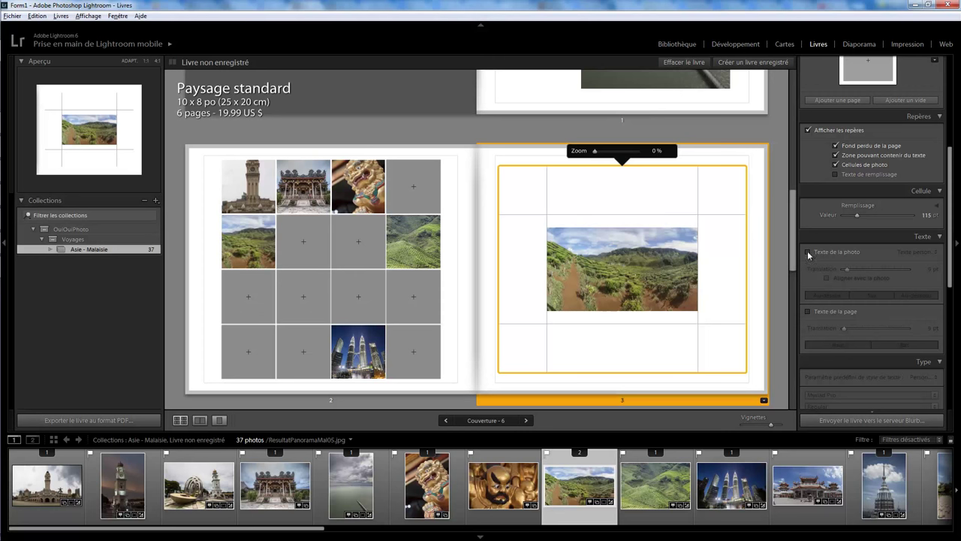
# Add a 'Plantation de thé' caption to the page 3 photo, overlaid on it with 53 pt offset.
pyautogui.scroll(-2, 822, 210)
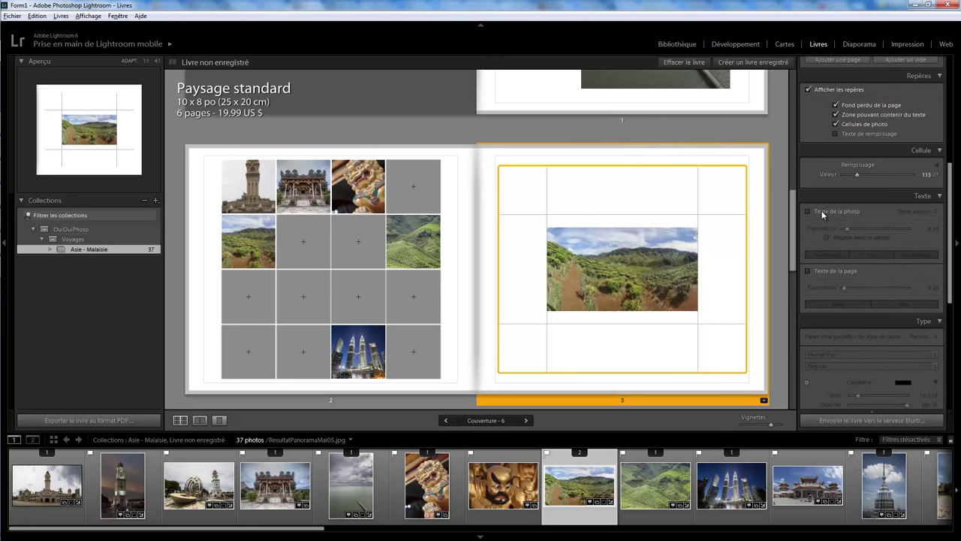
pyautogui.click(807, 211)
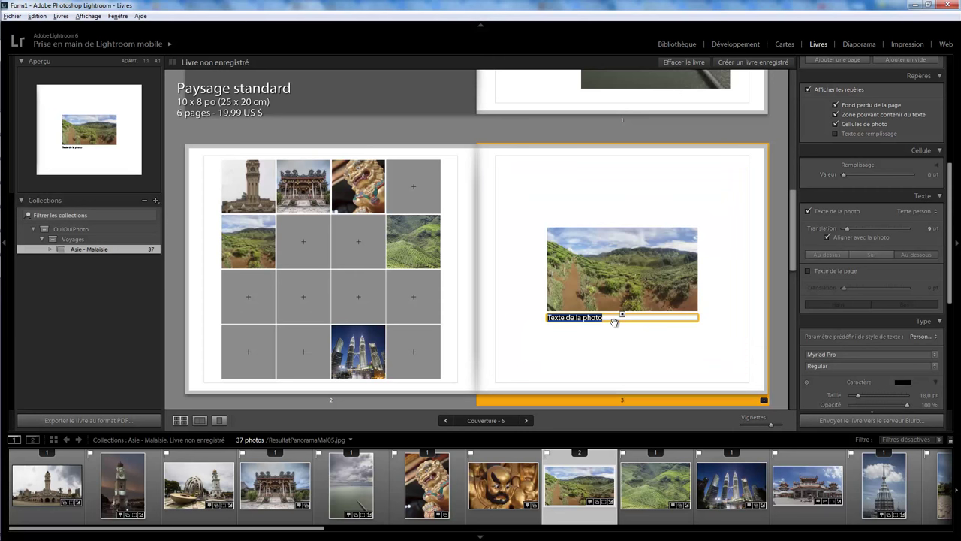
pyautogui.write('Plantation de thé')
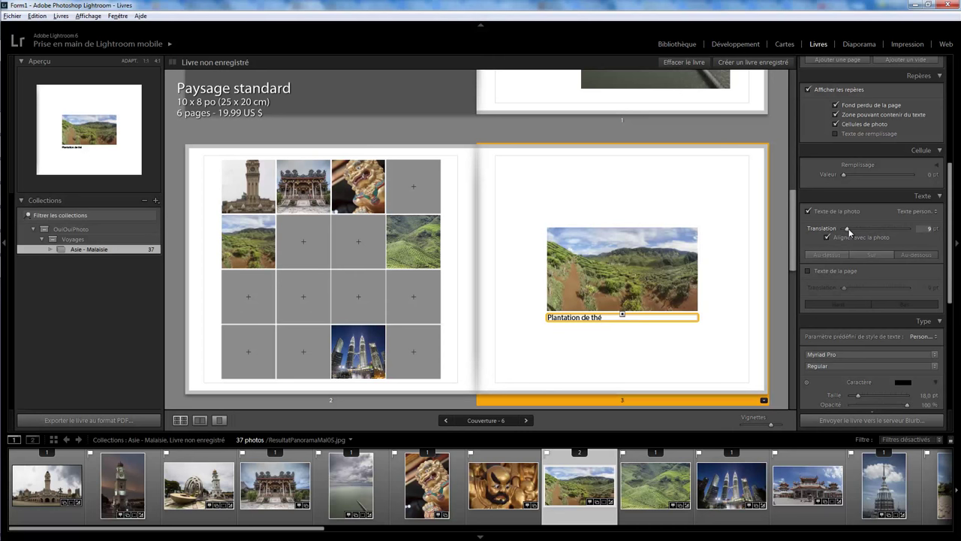
pyautogui.moveTo(847, 229)
pyautogui.mouseDown()
pyautogui.moveTo(889, 229)
pyautogui.moveTo(853, 230)
pyautogui.mouseUp()
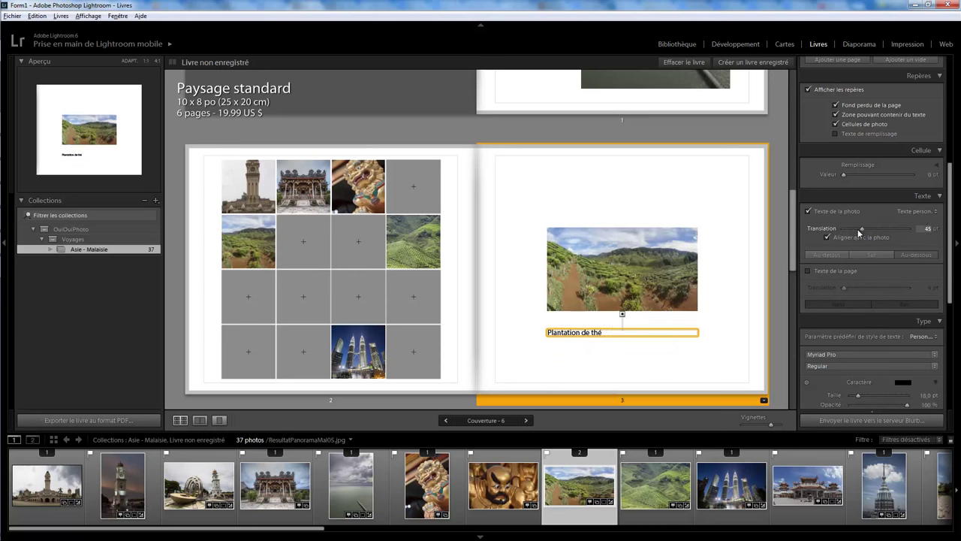
pyautogui.click(833, 252)
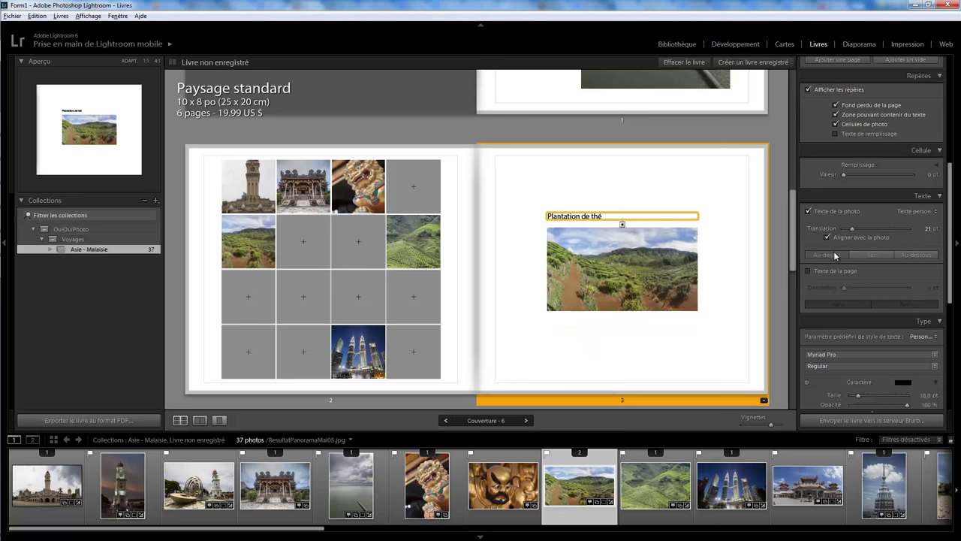
pyautogui.moveTo(853, 228); pyautogui.dragTo(862, 229)
pyautogui.click(869, 252)
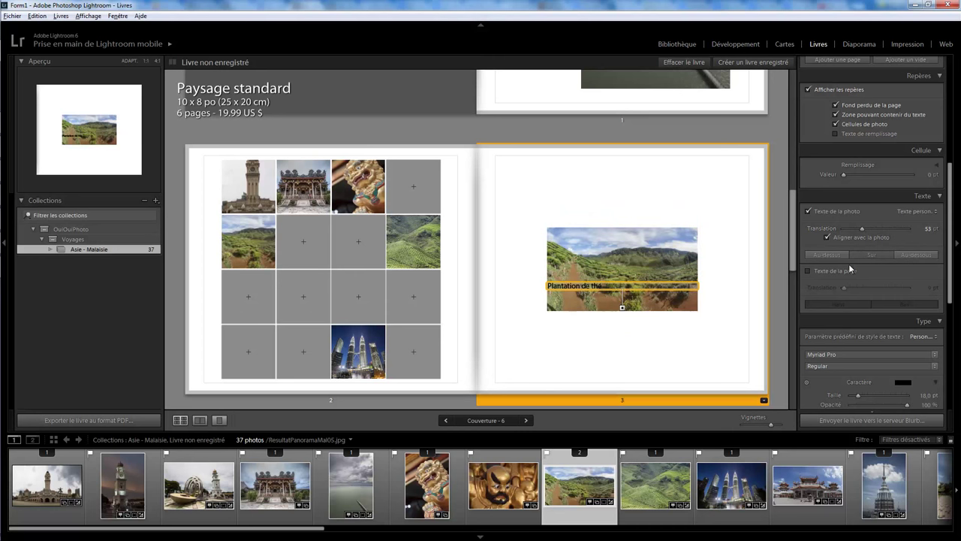
pyautogui.moveTo(951, 272); pyautogui.dragTo(950, 307)
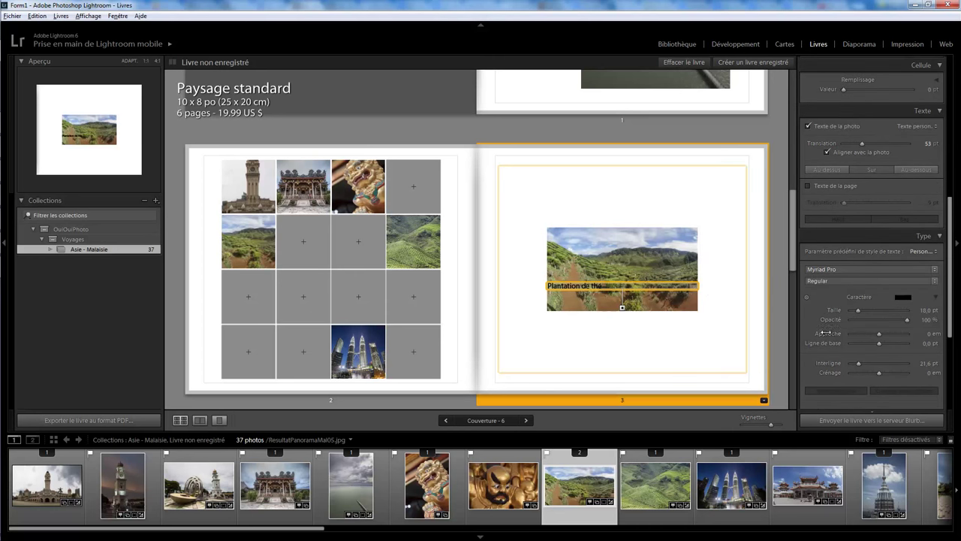
# Resize the 'Plantation de thé' caption to 33 pt and centre-align it across the photo.
pyautogui.moveTo(858, 310); pyautogui.dragTo(855, 313)
pyautogui.moveTo(603, 286); pyautogui.dragTo(535, 286)
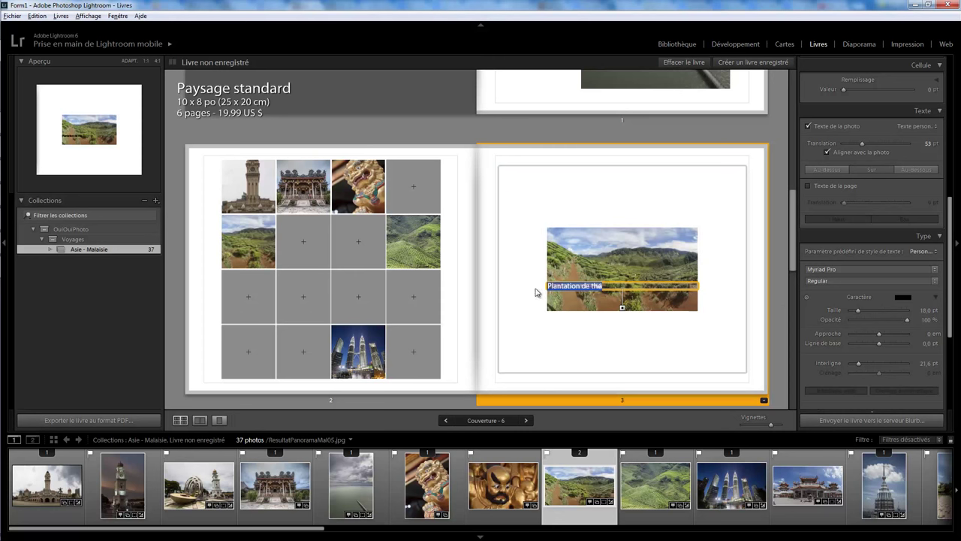
pyautogui.moveTo(860, 313)
pyautogui.mouseDown()
pyautogui.moveTo(873, 314)
pyautogui.moveTo(865, 316)
pyautogui.mouseUp()
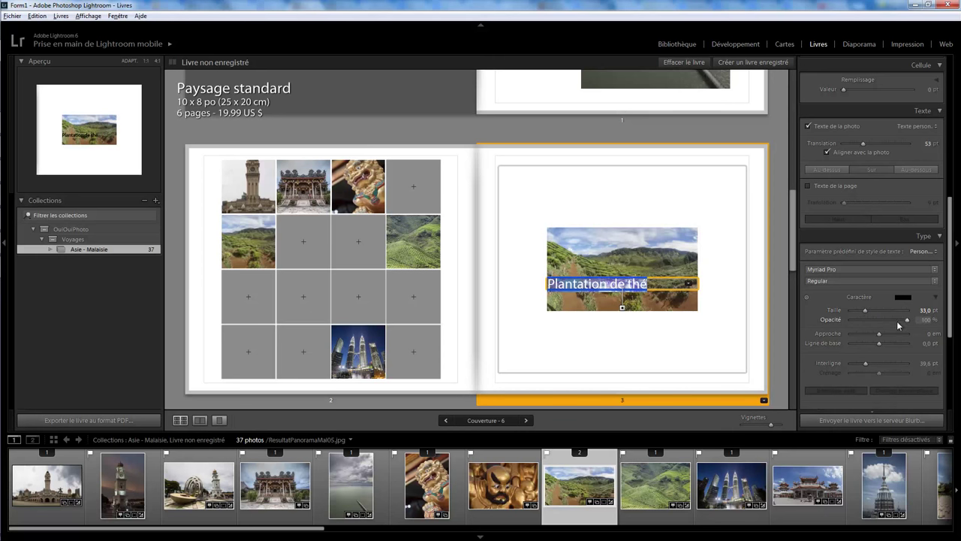
pyautogui.moveTo(948, 308); pyautogui.dragTo(926, 346)
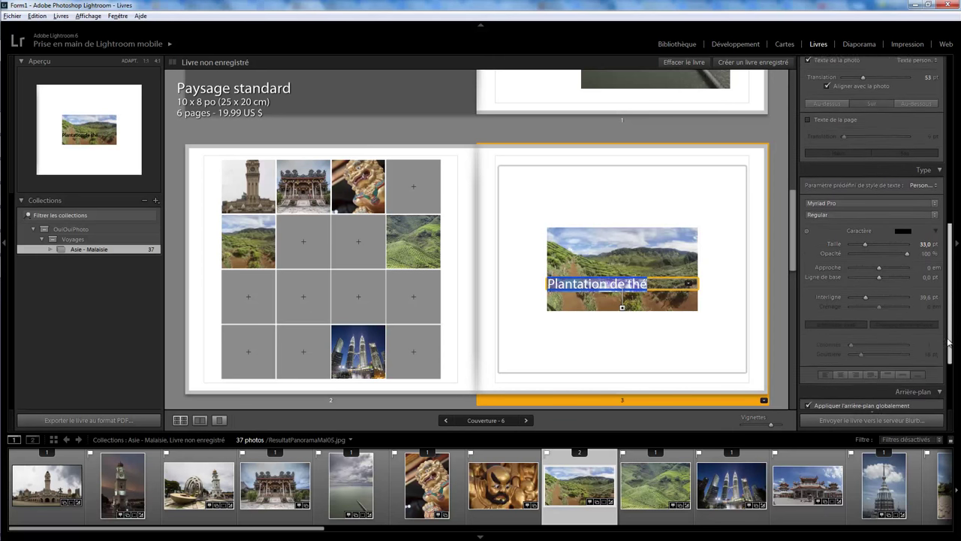
pyautogui.click(842, 345)
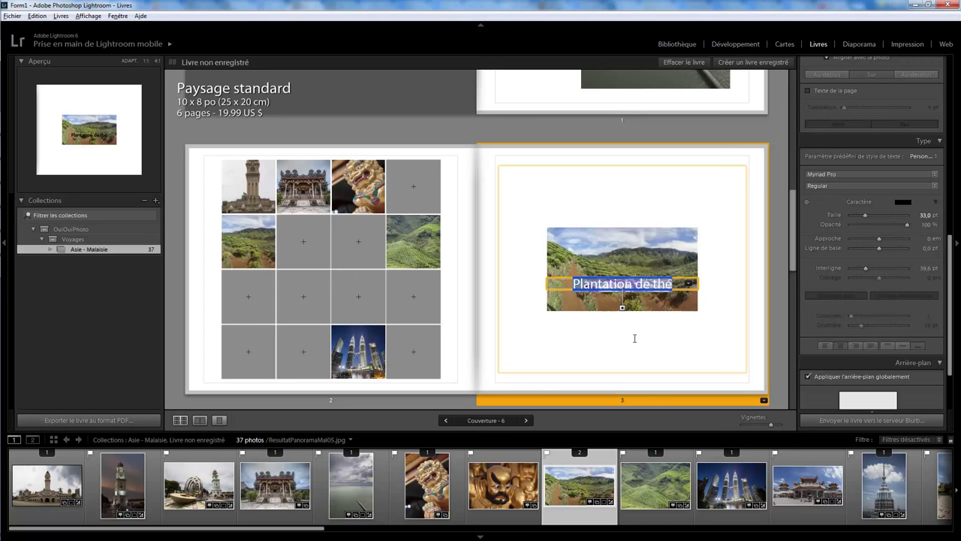
# Add a second line of placeholder text under 'Plantation de thé' in the caption.
pyautogui.click(667, 289)
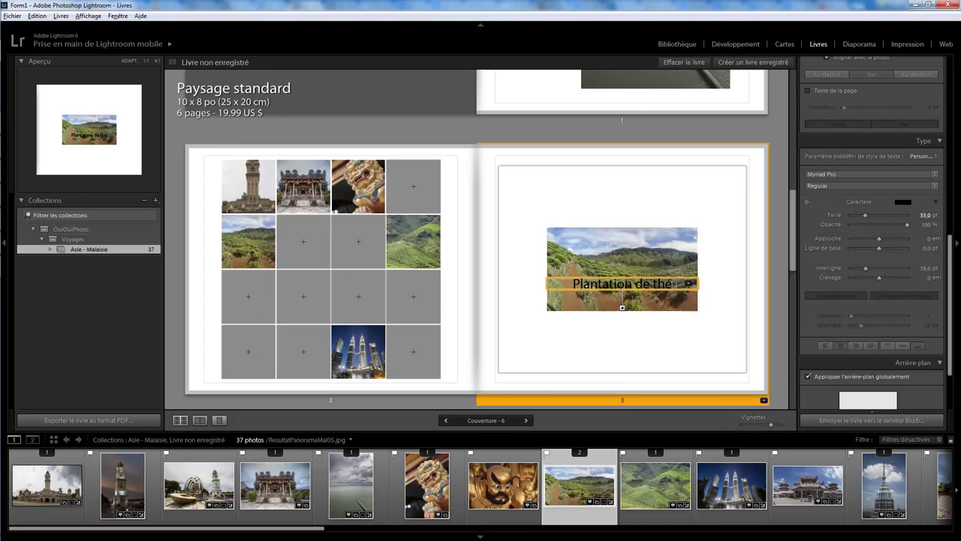
pyautogui.press('Return')
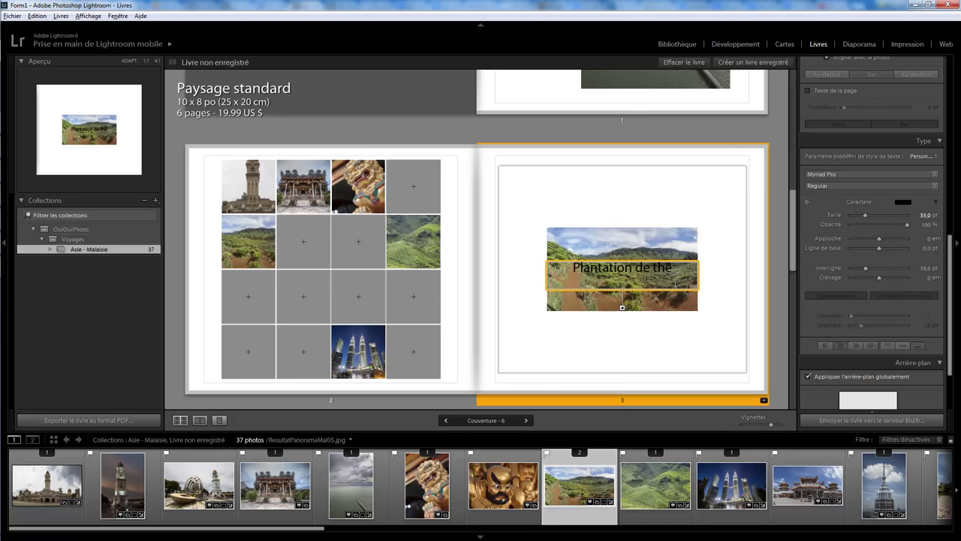
pyautogui.write('jkqsdhfkqjshkqjsdhkqjhd')
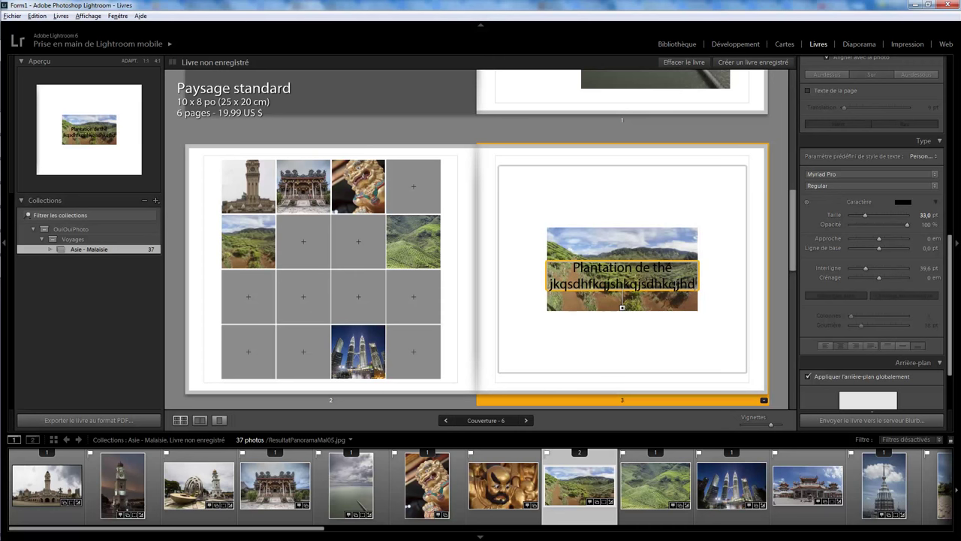
pyautogui.write('jqshdjqshdqkjkqsd')
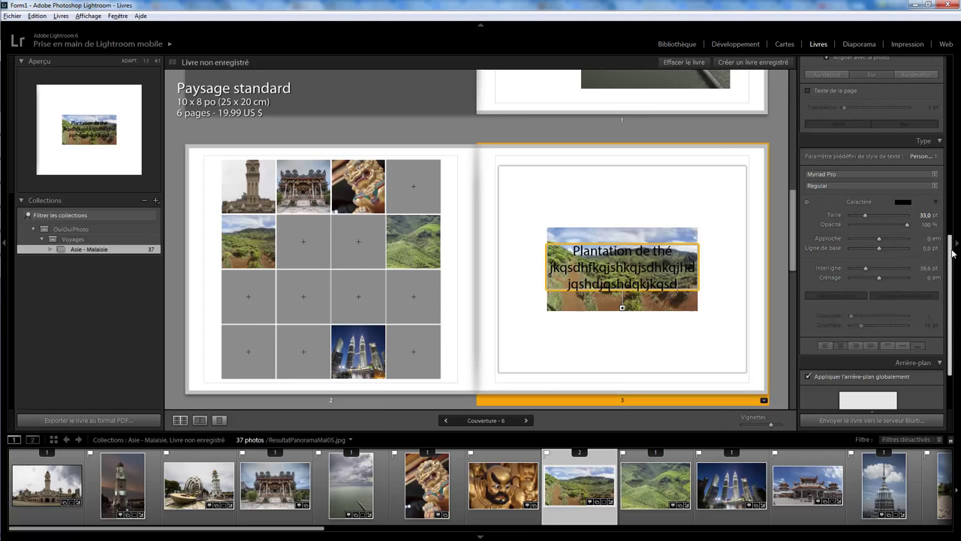
# Move the caption below the photo, closer to it, with 58,2 pt line spacing.
pyautogui.moveTo(950, 254); pyautogui.dragTo(951, 206)
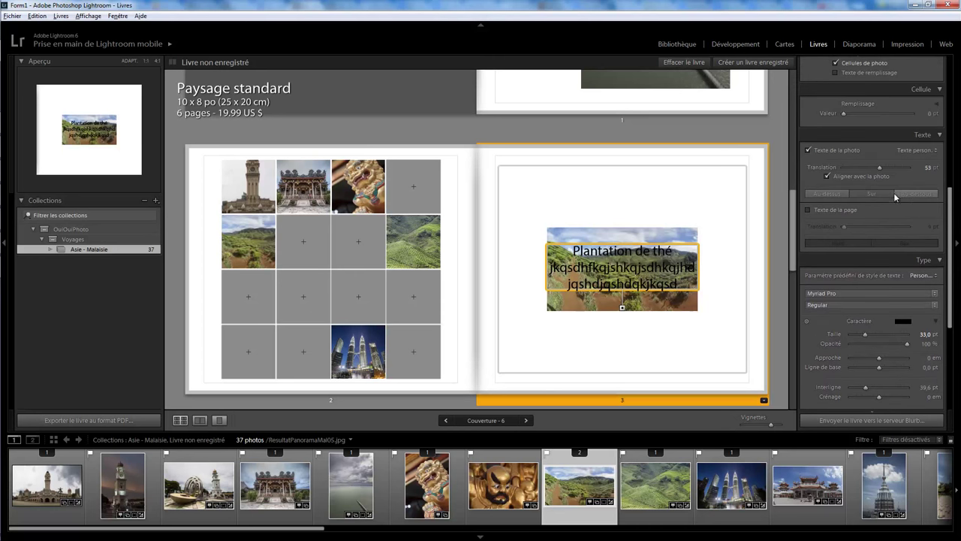
pyautogui.click(909, 190)
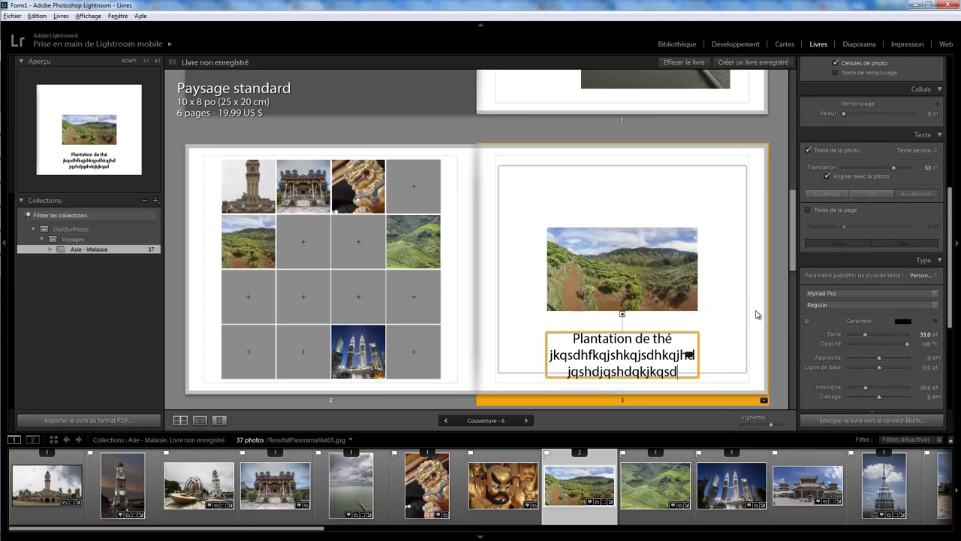
pyautogui.moveTo(893, 169); pyautogui.dragTo(863, 176)
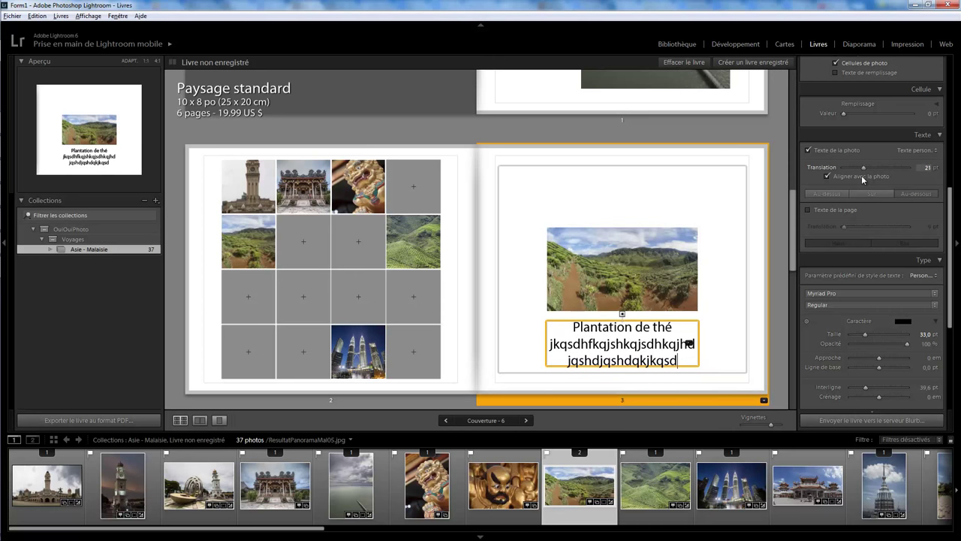
pyautogui.moveTo(952, 289); pyautogui.dragTo(952, 309)
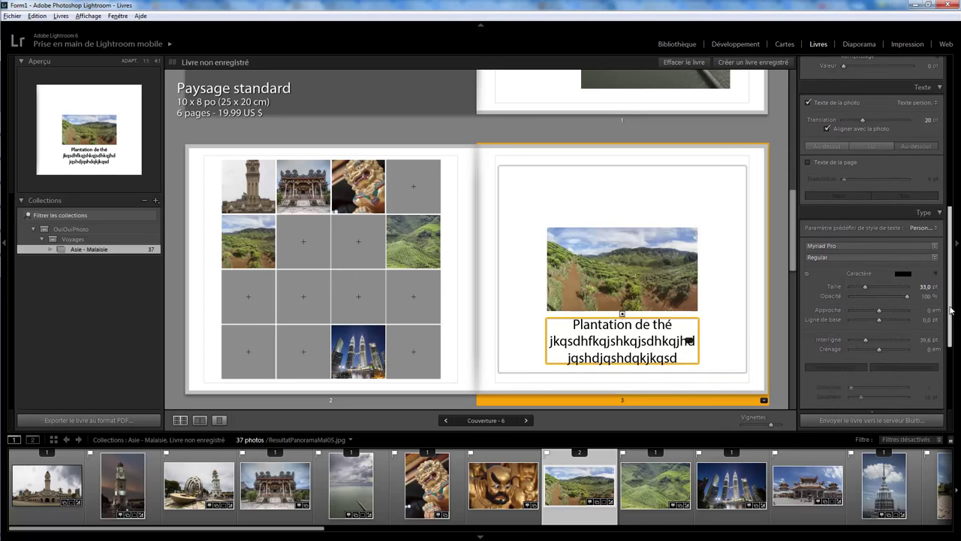
pyautogui.moveTo(867, 341); pyautogui.dragTo(866, 343)
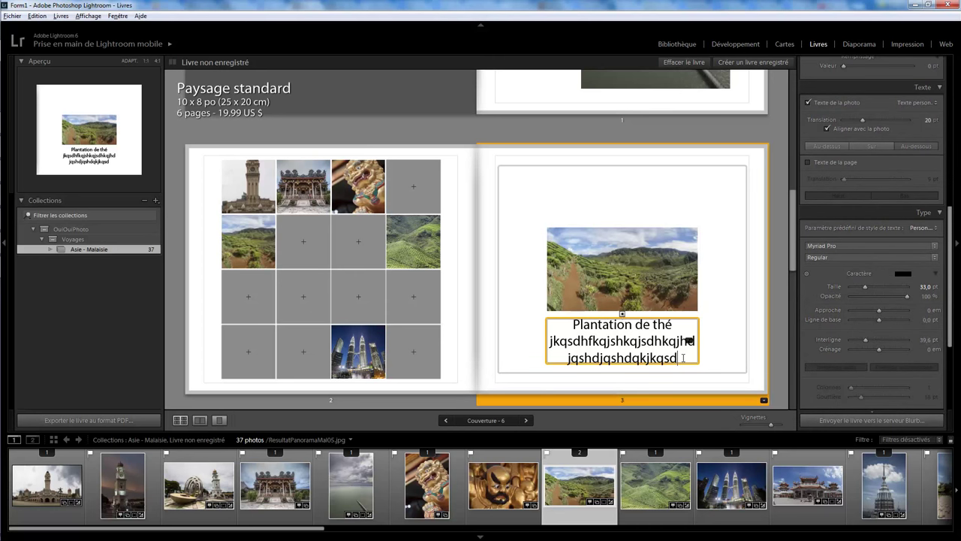
pyautogui.moveTo(678, 358)
pyautogui.mouseDown()
pyautogui.moveTo(643, 341)
pyautogui.moveTo(594, 335)
pyautogui.mouseUp()
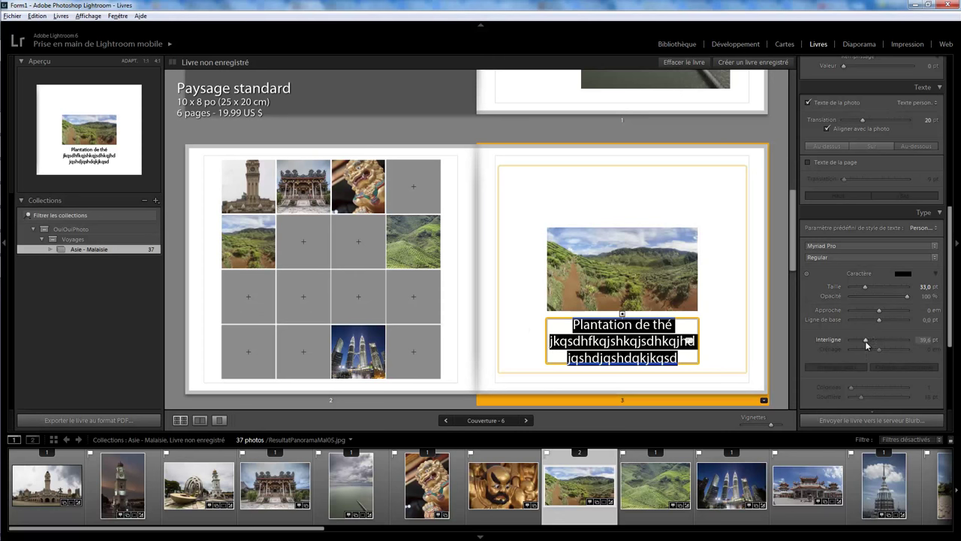
pyautogui.moveTo(864, 342)
pyautogui.mouseDown()
pyautogui.moveTo(883, 342)
pyautogui.moveTo(871, 342)
pyautogui.mouseUp()
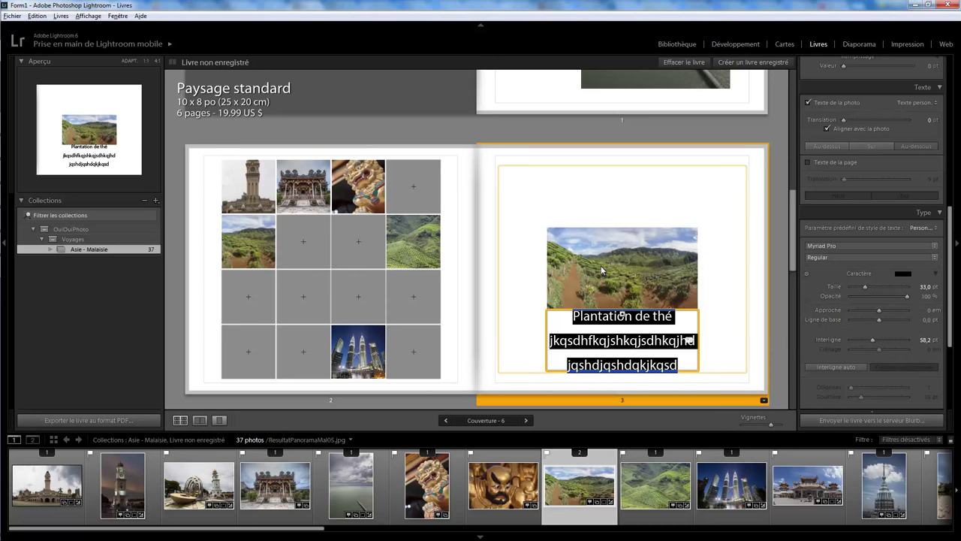
# Add a top-aligned 'Texte de la page' header to page 3, then select page 1's seascape photo.
pyautogui.click(815, 161)
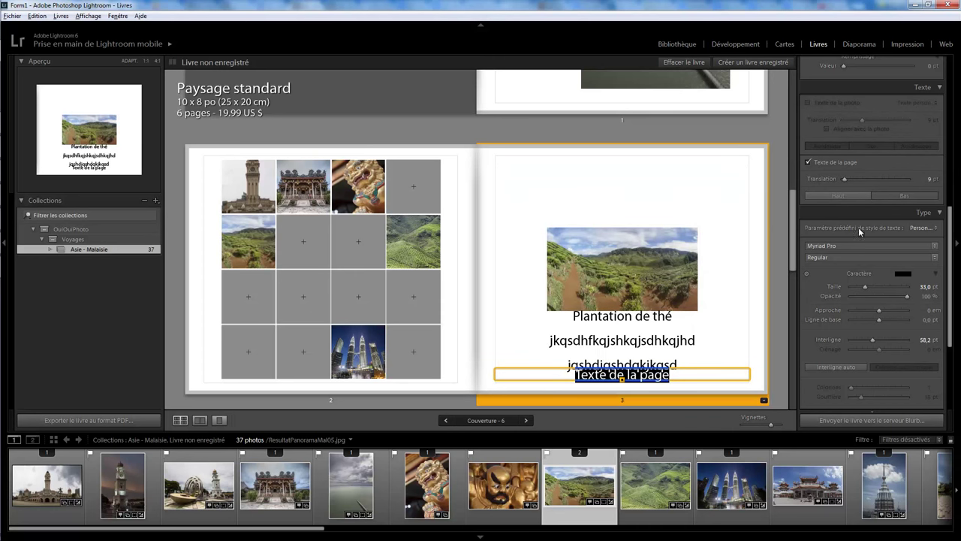
pyautogui.click(860, 196)
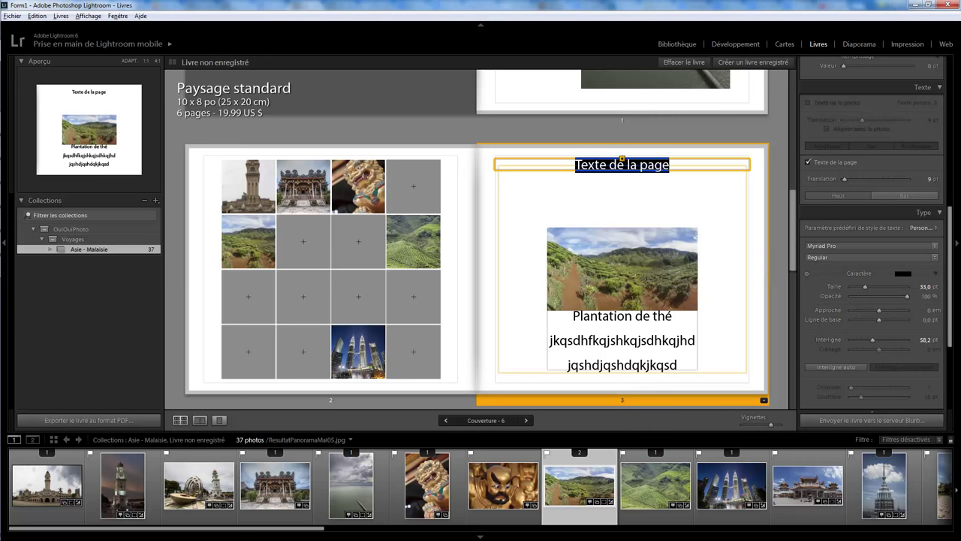
pyautogui.scroll(1, 794, 234)
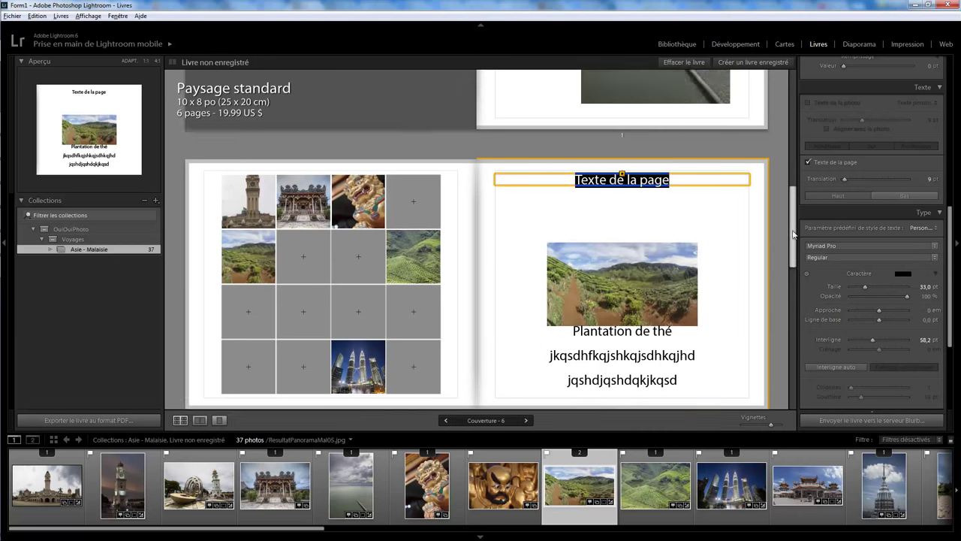
pyautogui.moveTo(793, 235); pyautogui.dragTo(790, 175)
pyautogui.click(664, 233)
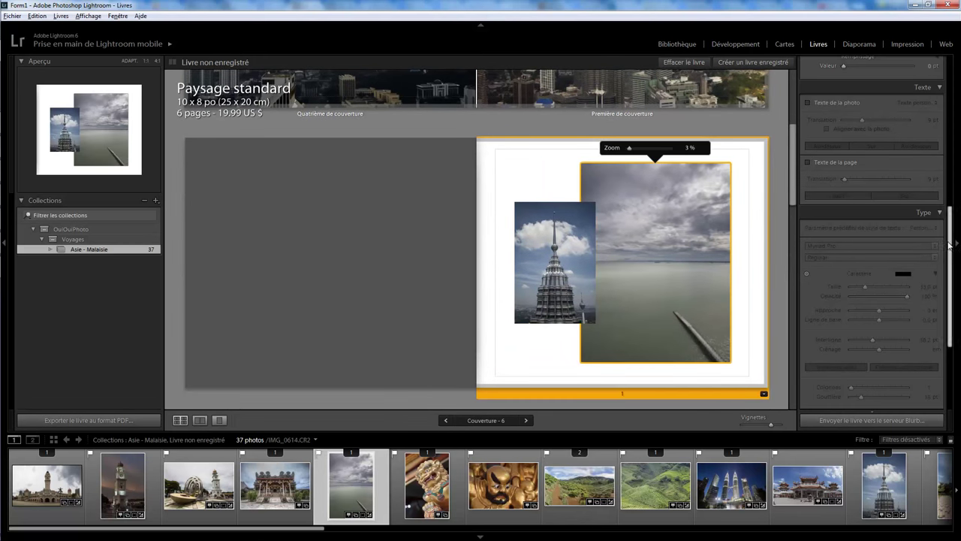
# Add a top title 'Vue de la malaisie' to page 1 and a caption under its sea photo.
pyautogui.click(829, 160)
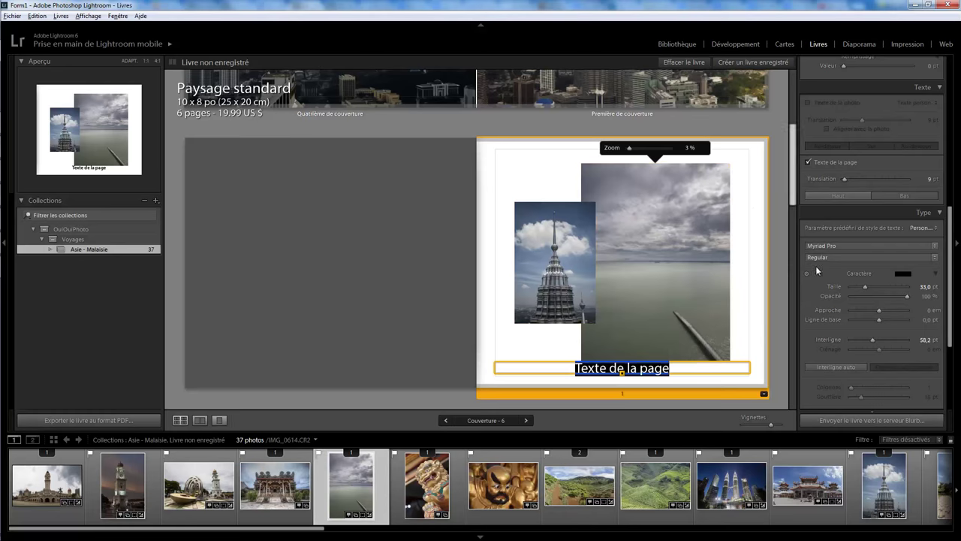
pyautogui.click(842, 195)
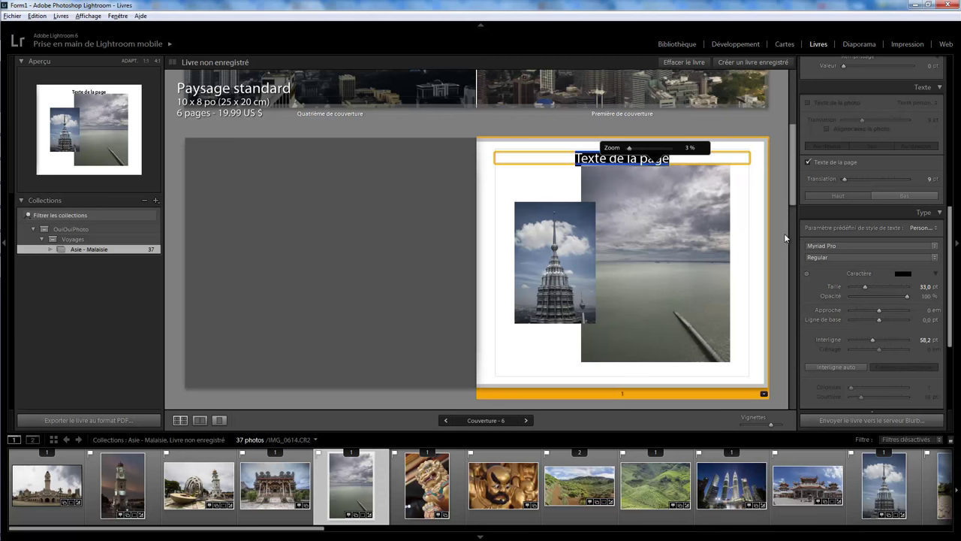
pyautogui.click(676, 158)
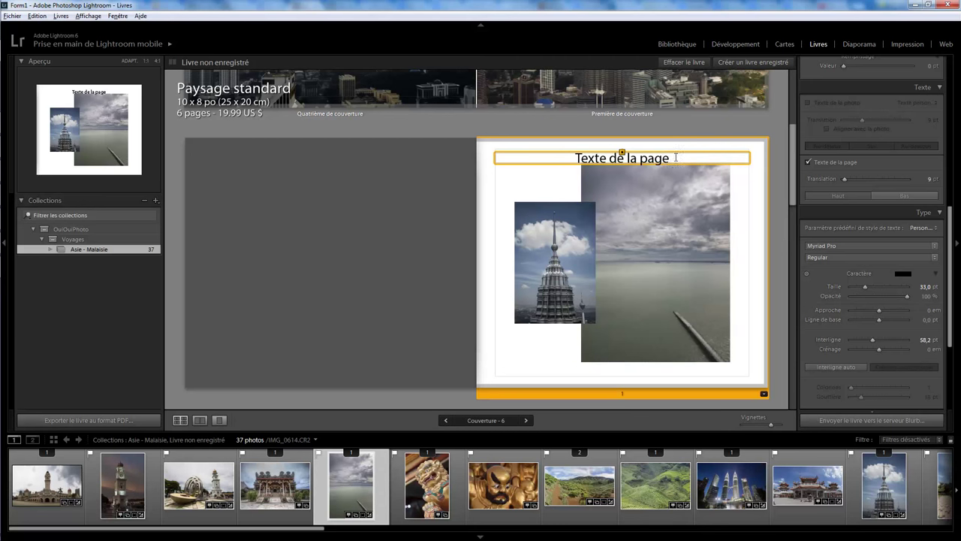
pyautogui.doubleClick(653, 159)
pyautogui.keyDown('shift'); pyautogui.click(577, 159); pyautogui.keyUp('shift')
pyautogui.press('BackSpace')
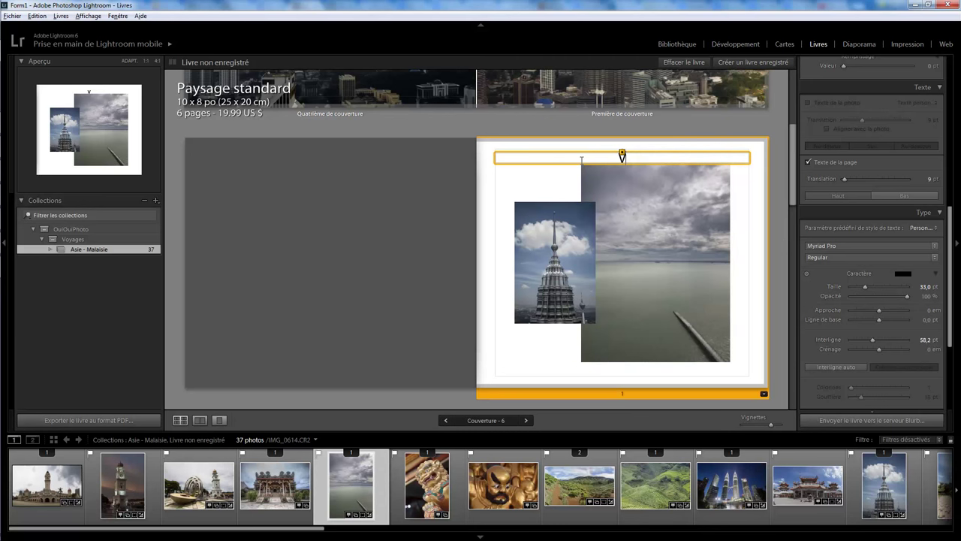
pyautogui.write('Vue de la mala')
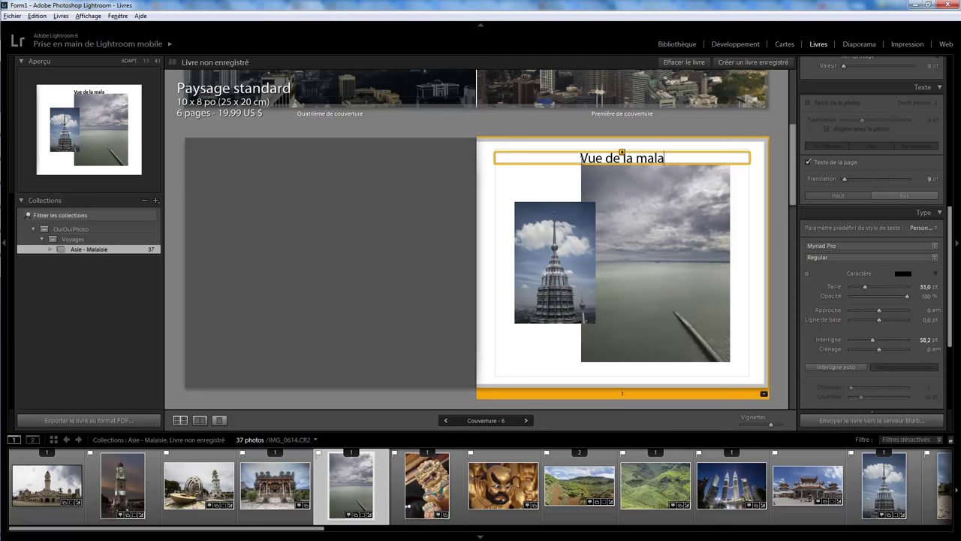
pyautogui.write('isie')
pyautogui.click(673, 251)
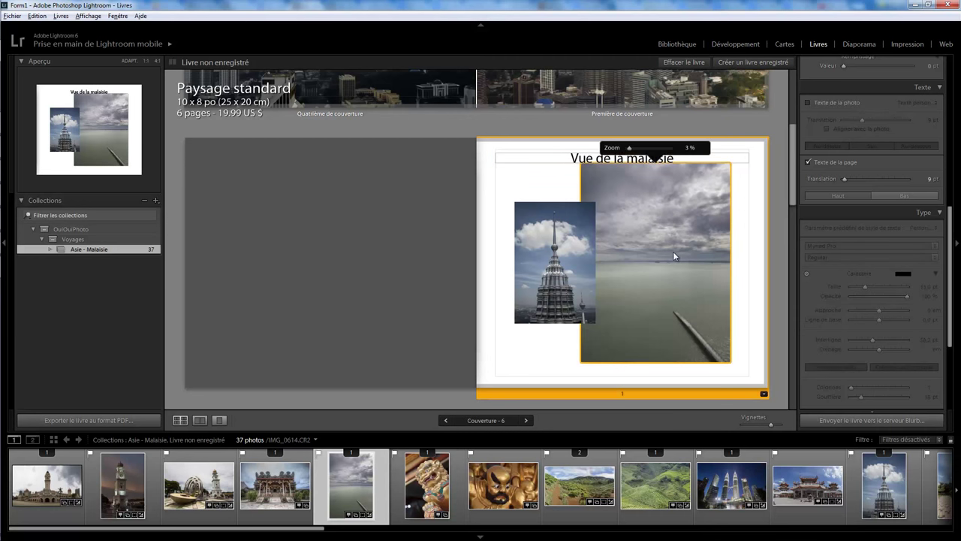
pyautogui.click(808, 102)
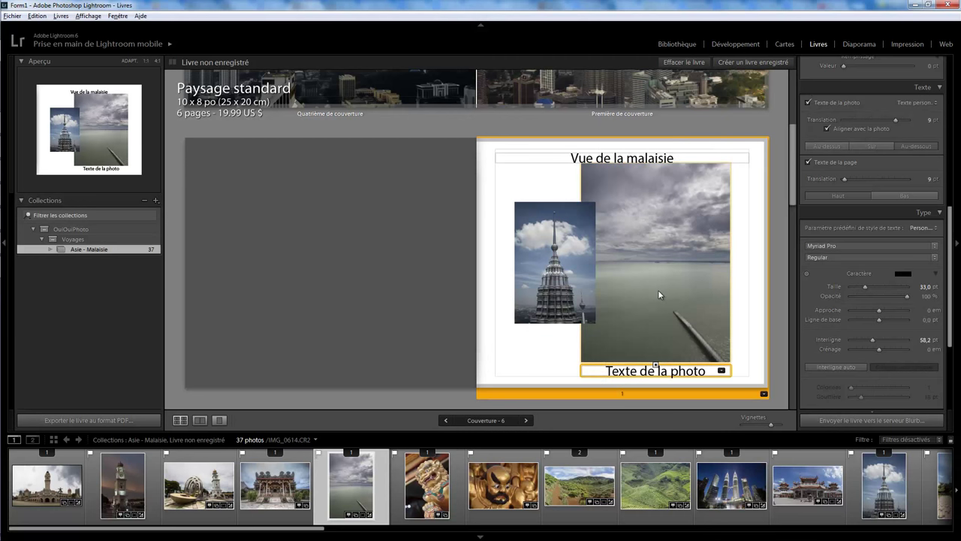
# Caption the seascape 'La mer' and add a caption box under the tower photo.
pyautogui.write('La mer')
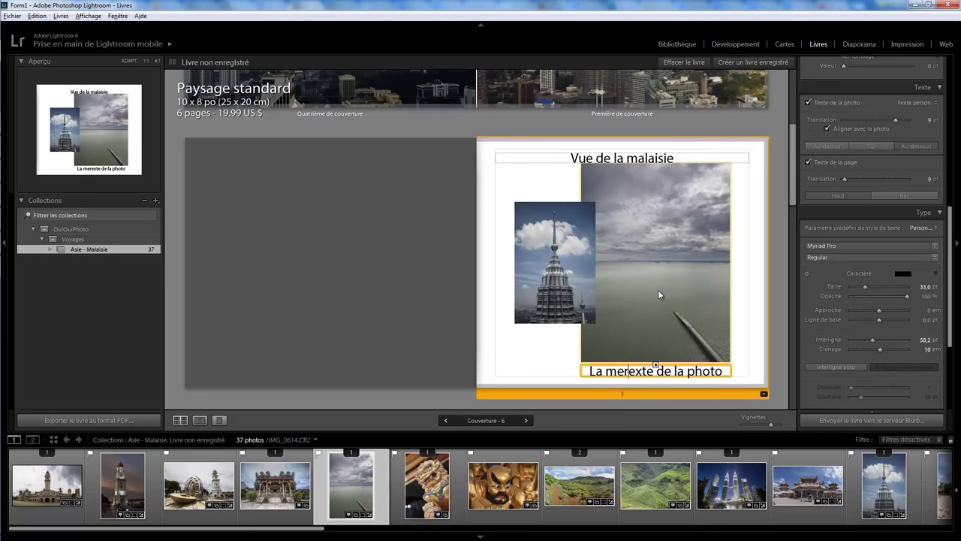
pyautogui.press('Delete')
pyautogui.press('Delete')
pyautogui.press('Delete')
pyautogui.press('Delete')
pyautogui.press('Delete')
pyautogui.press('Delete')
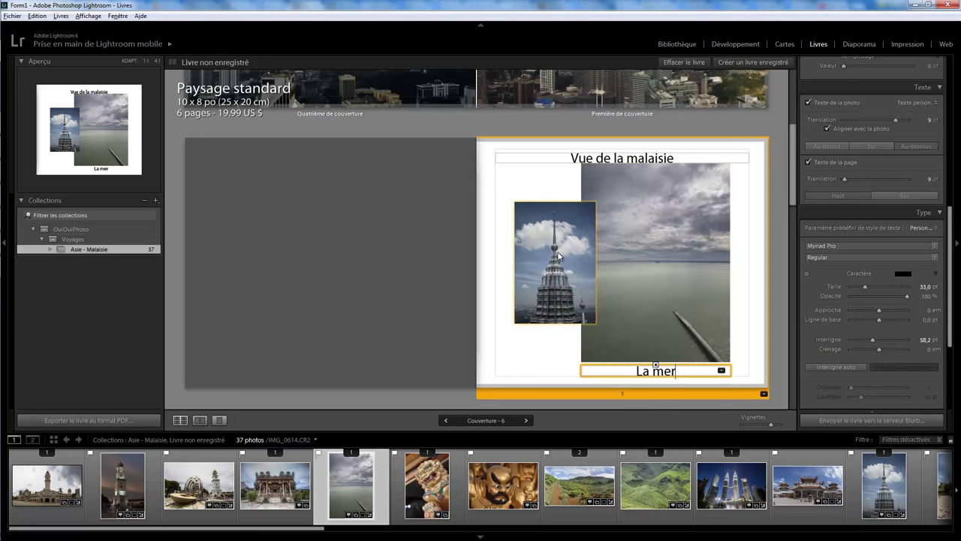
pyautogui.click(560, 256)
pyautogui.click(829, 103)
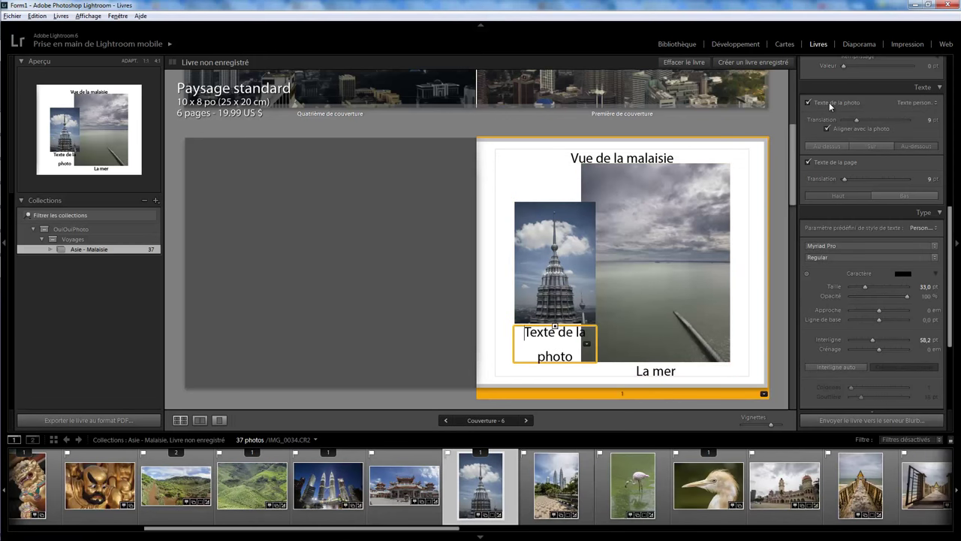
# Caption the tower photo 'Petronas Tower' on two lines and shrink it to 17.5 pt.
pyautogui.write('Petr')
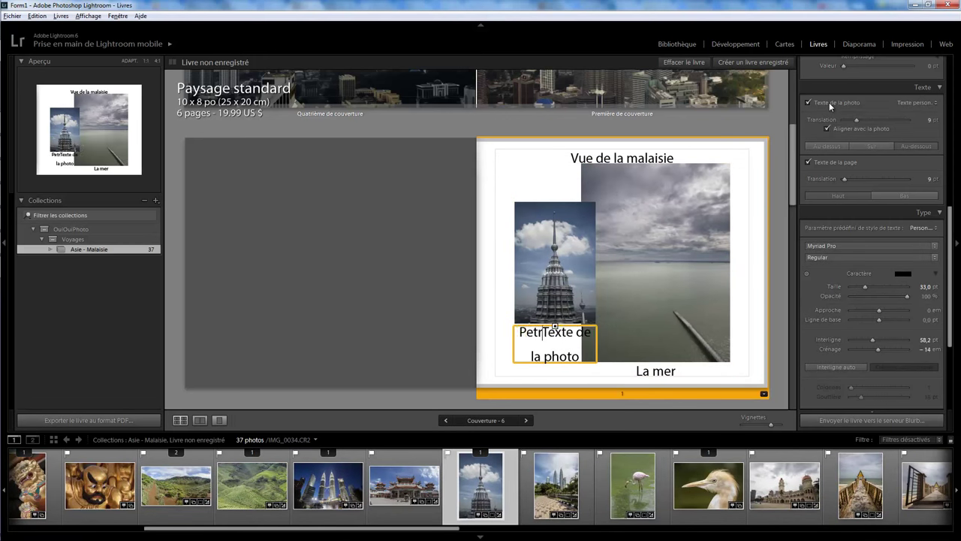
pyautogui.write('onas')
pyautogui.press('Return')
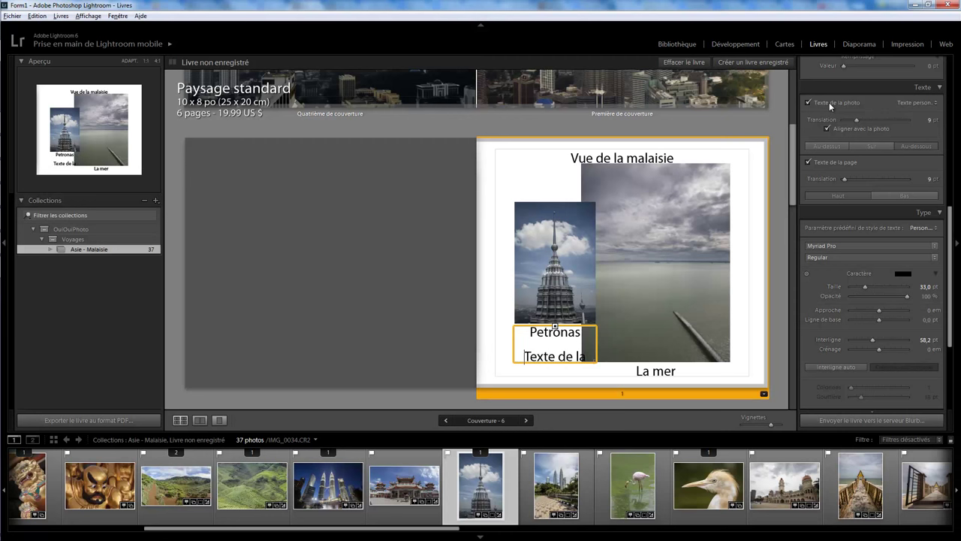
pyautogui.write('TowerTexte')
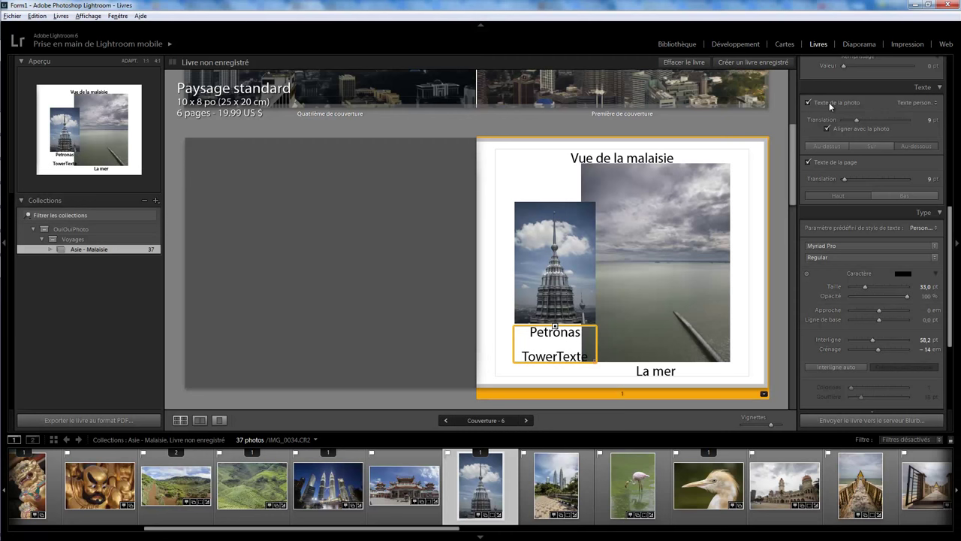
pyautogui.press('Delete')
pyautogui.press('Delete')
pyautogui.press('Delete')
pyautogui.press('Delete')
pyautogui.press('Delete')
pyautogui.press('Delete')
pyautogui.press('Delete')
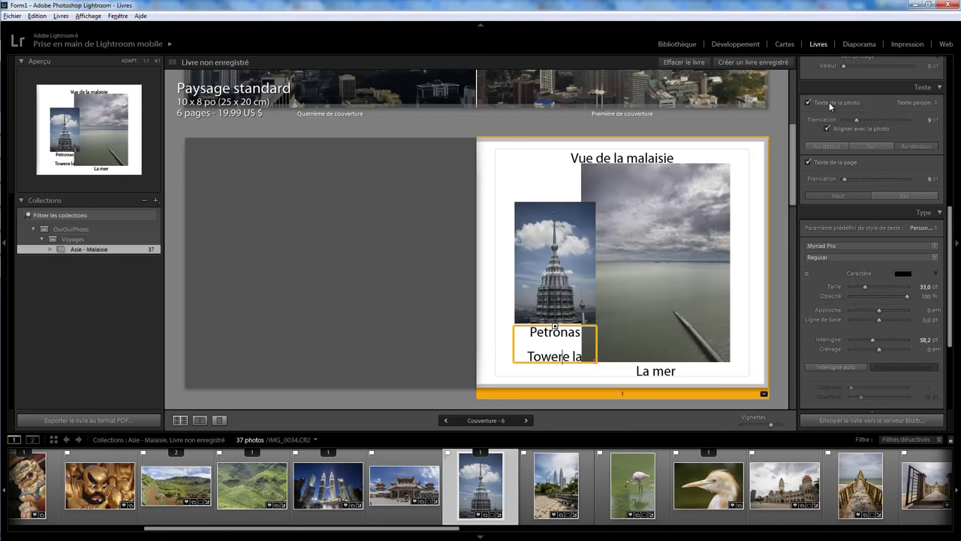
pyautogui.press('Delete')
pyautogui.press('Delete')
pyautogui.press('Delete')
pyautogui.press('Delete')
pyautogui.press('Delete')
pyautogui.press('Delete')
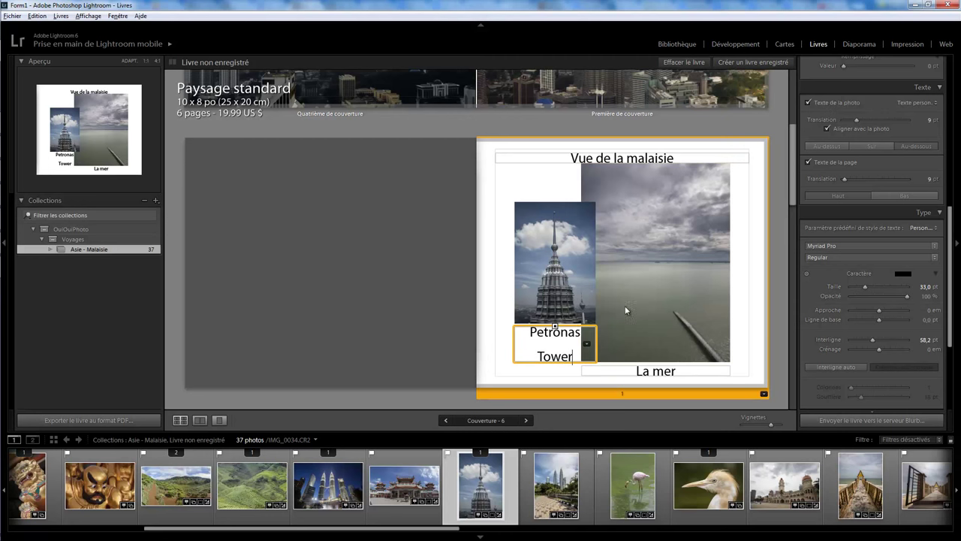
pyautogui.moveTo(573, 355); pyautogui.dragTo(528, 331)
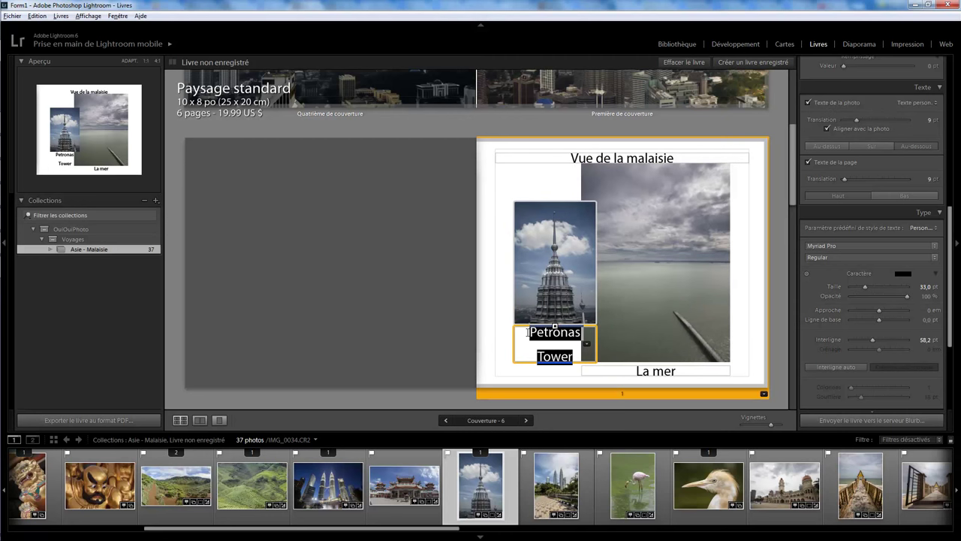
pyautogui.moveTo(865, 286); pyautogui.dragTo(857, 289)
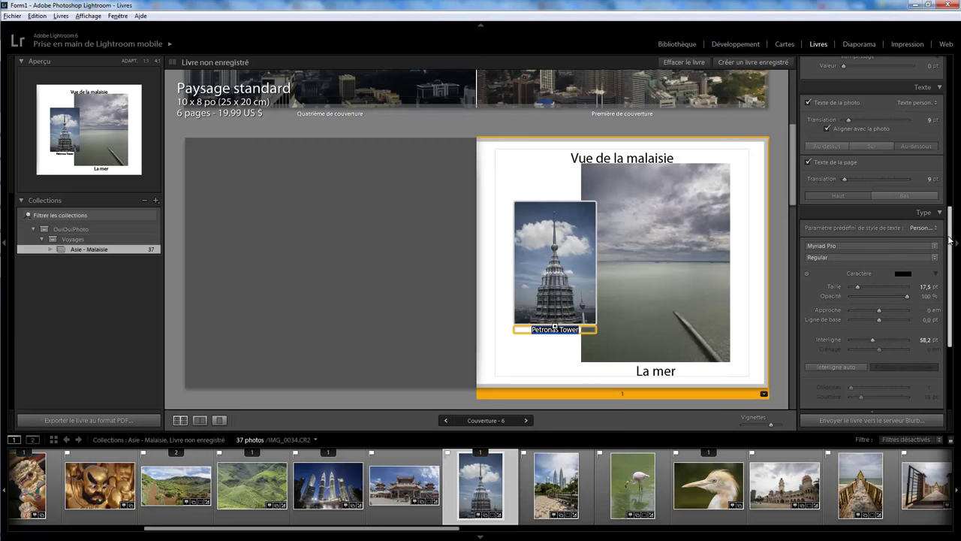
pyautogui.moveTo(950, 239); pyautogui.dragTo(954, 308)
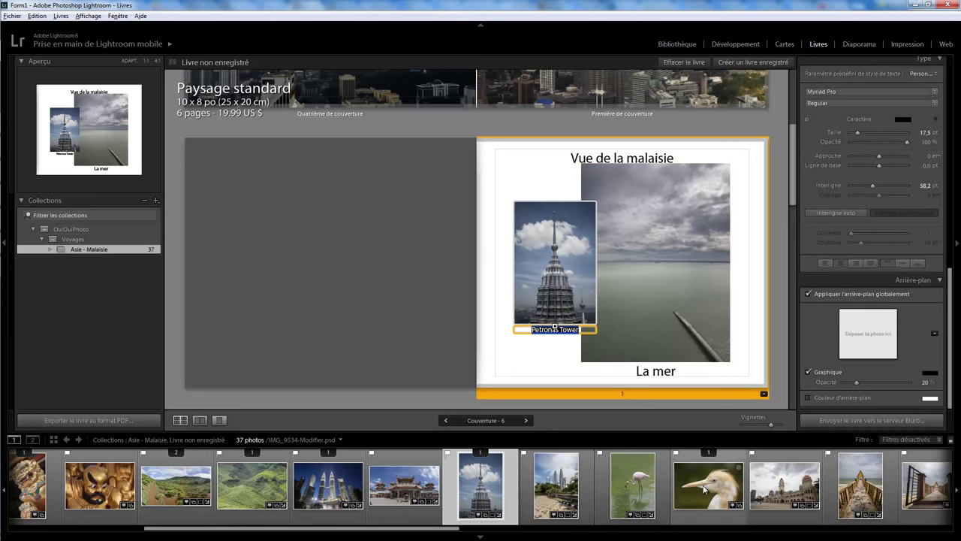
# Set the egret photo as the page background at 48% opacity and show all pages as thumbnails.
pyautogui.moveTo(704, 489); pyautogui.dragTo(868, 333)
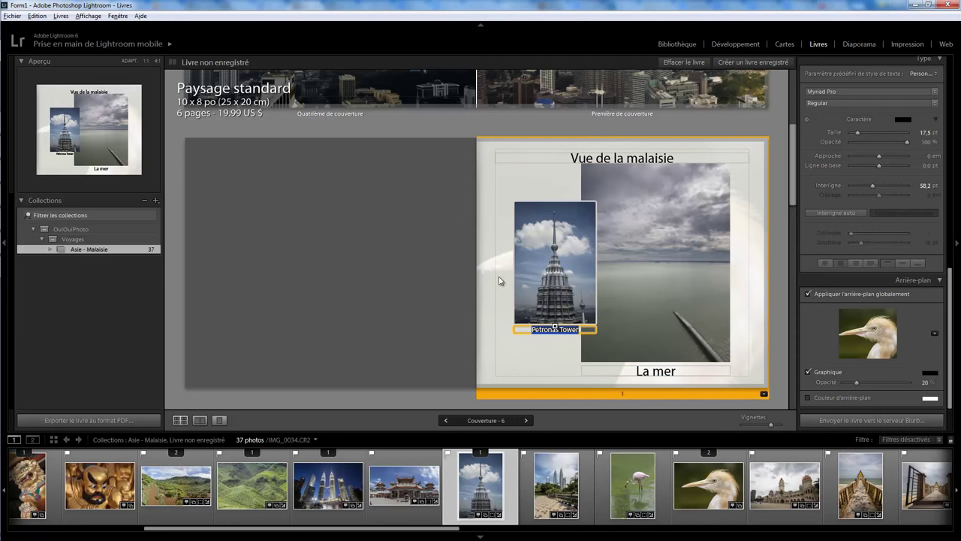
pyautogui.moveTo(856, 383)
pyautogui.mouseDown()
pyautogui.moveTo(874, 382)
pyautogui.moveTo(852, 384)
pyautogui.mouseUp()
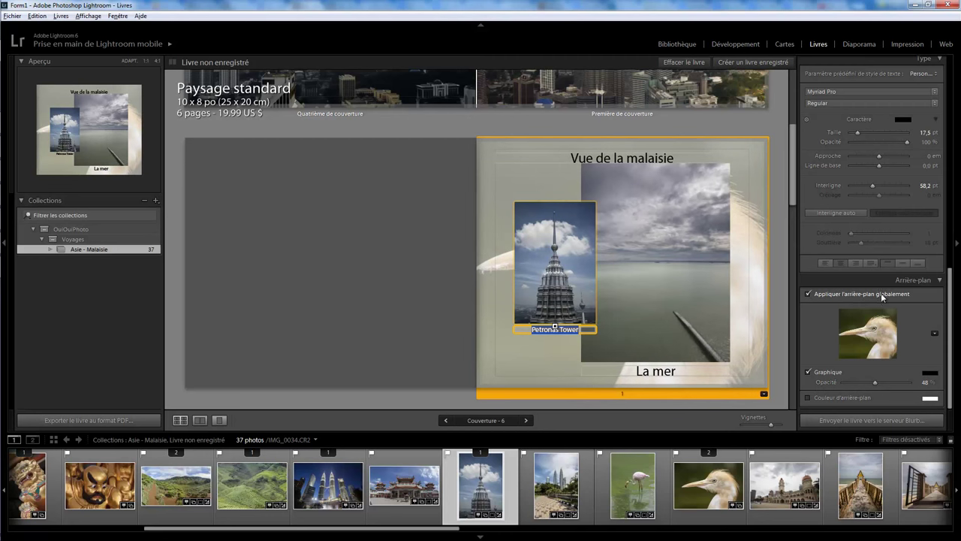
pyautogui.scroll(2, 953, 292)
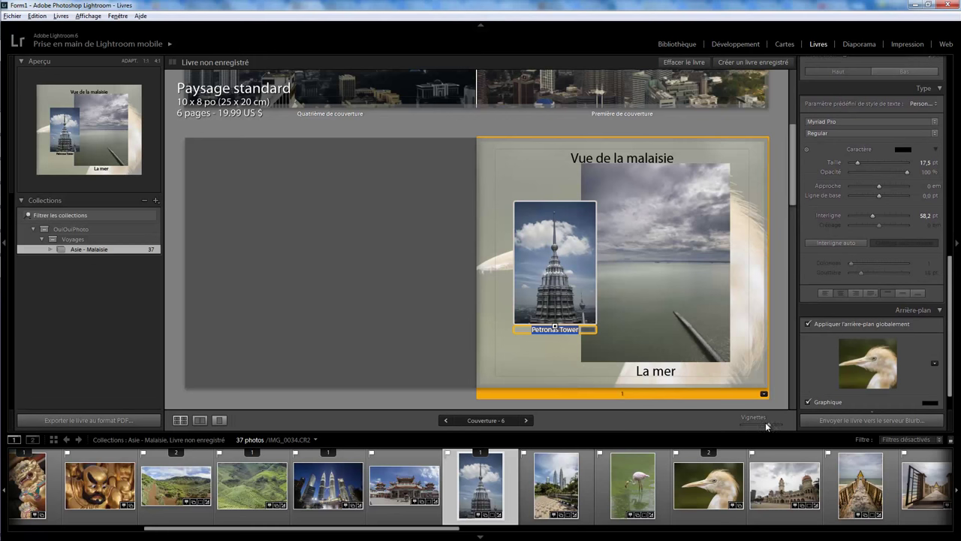
pyautogui.moveTo(766, 426); pyautogui.dragTo(753, 428)
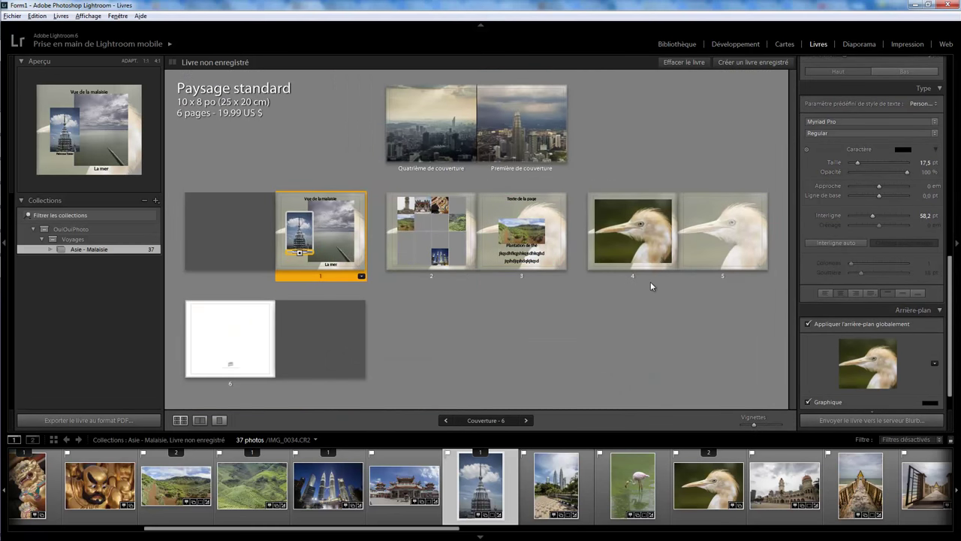
# Turn off the global background and make the Petronas towers photo page 4's background.
pyautogui.click(815, 327)
pyautogui.click(654, 240)
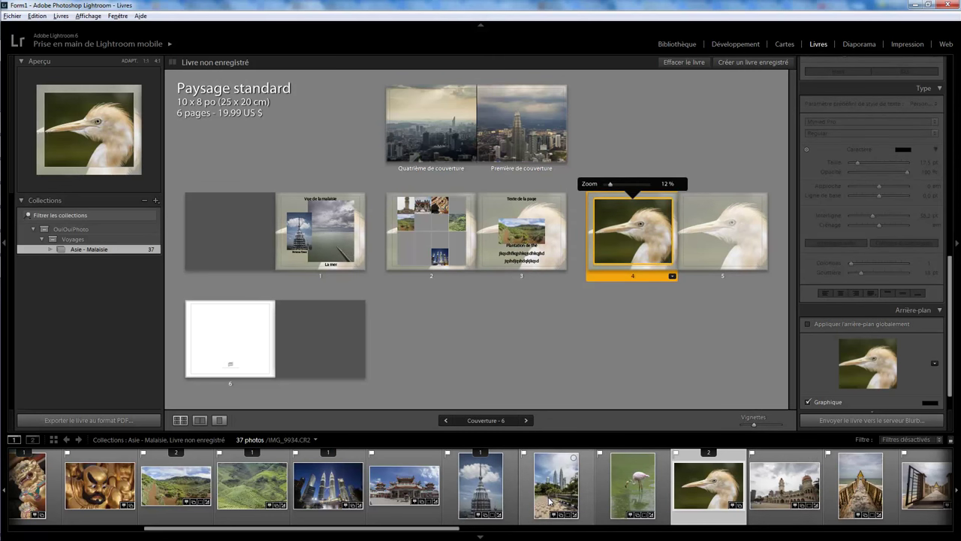
pyautogui.moveTo(319, 496); pyautogui.dragTo(867, 361)
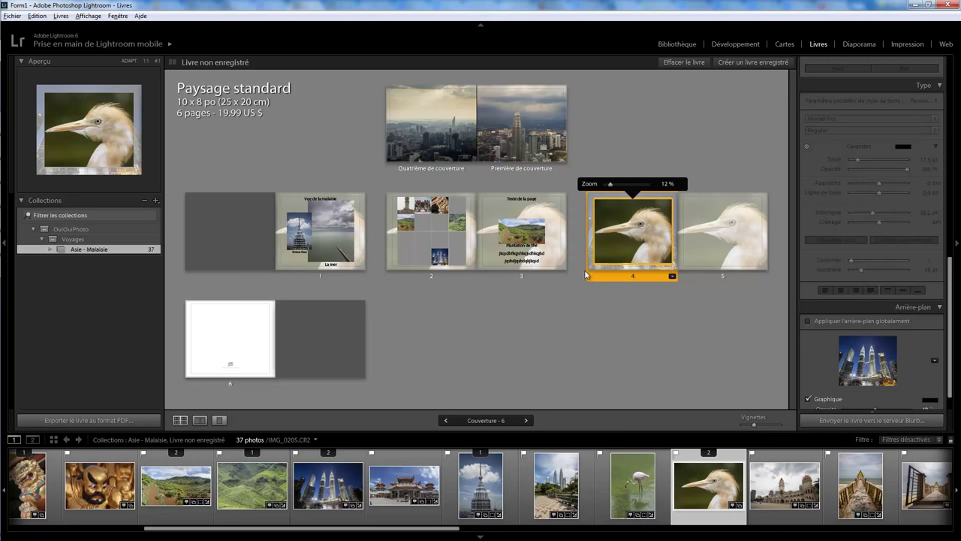
# Make the tea-plantation photo page 3's background.
pyautogui.click(555, 219)
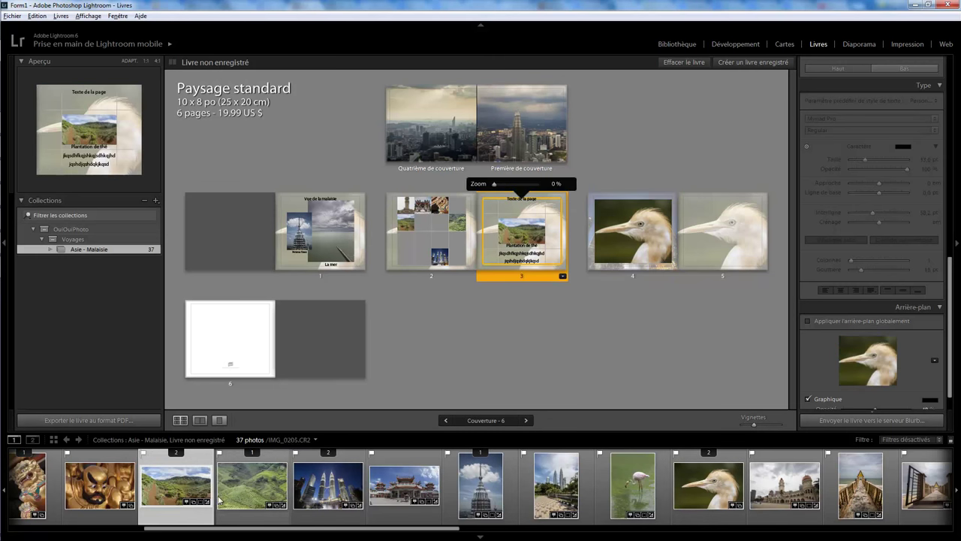
pyautogui.moveTo(255, 488); pyautogui.dragTo(868, 361)
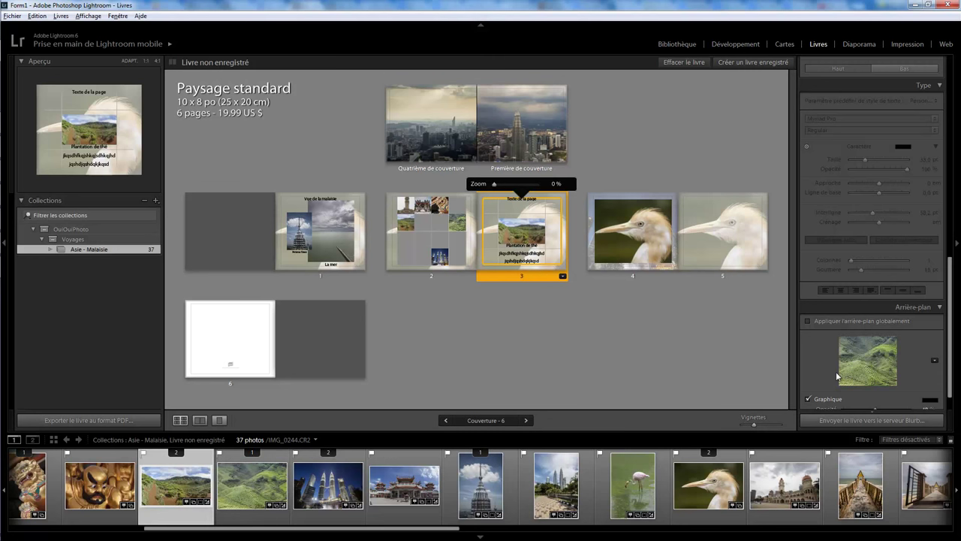
pyautogui.click(590, 332)
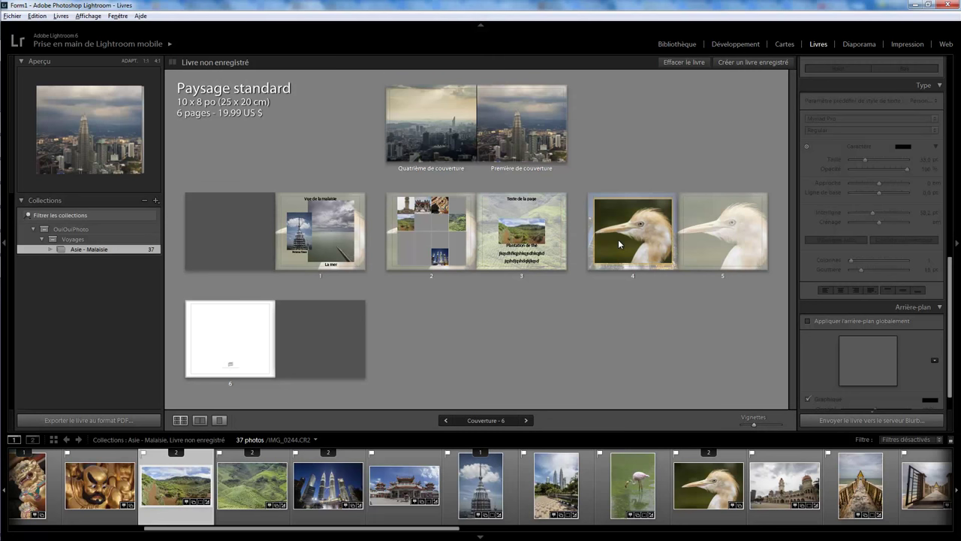
pyautogui.scroll(-1, 953, 330)
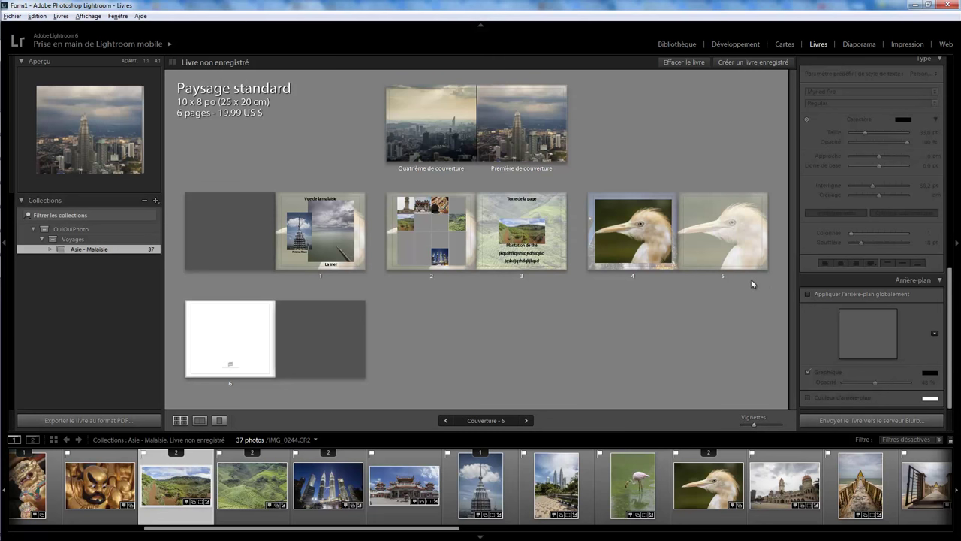
# Remove page 5's egret graphic and give it a saturated bright green background colour.
pyautogui.click(725, 246)
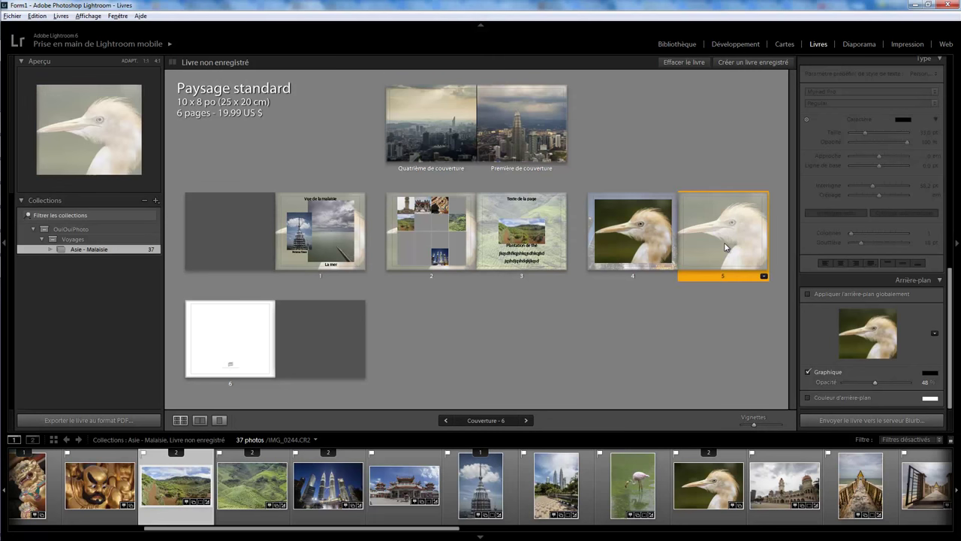
pyautogui.click(826, 373)
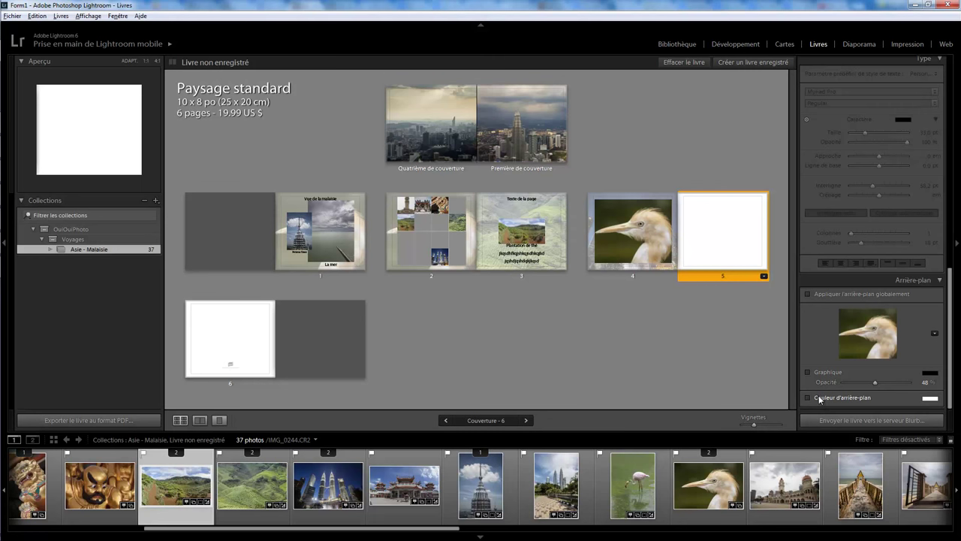
pyautogui.click(930, 398)
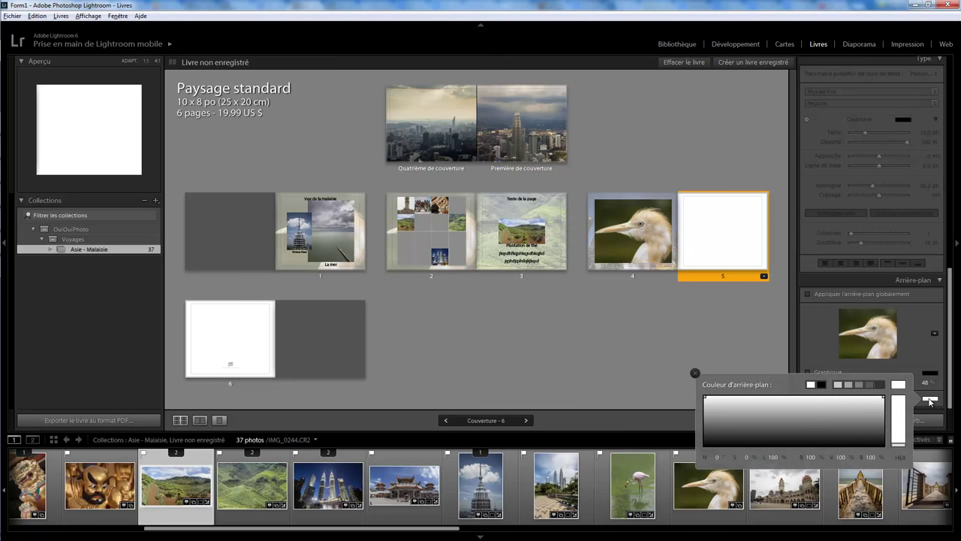
pyautogui.moveTo(797, 408); pyautogui.dragTo(765, 421)
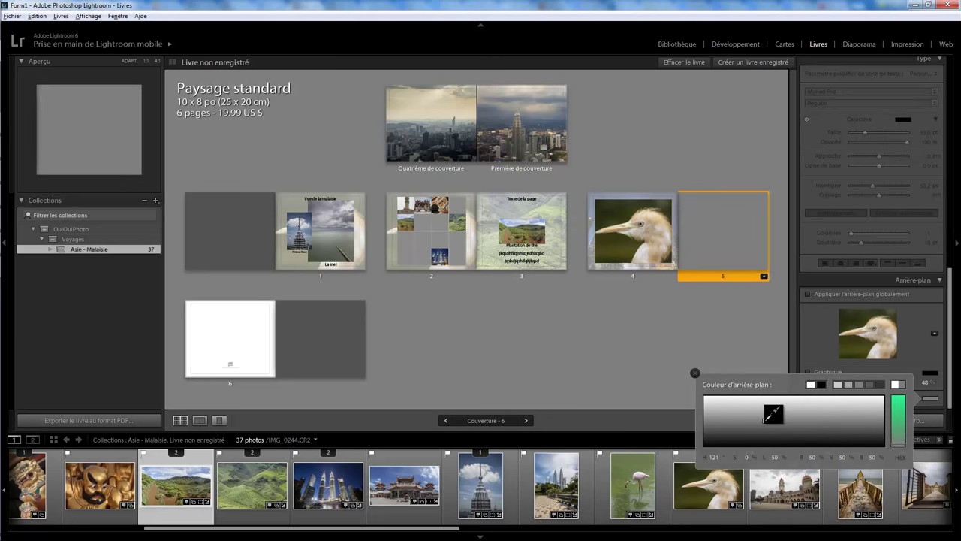
pyautogui.click(899, 422)
pyautogui.moveTo(905, 415); pyautogui.dragTo(898, 398)
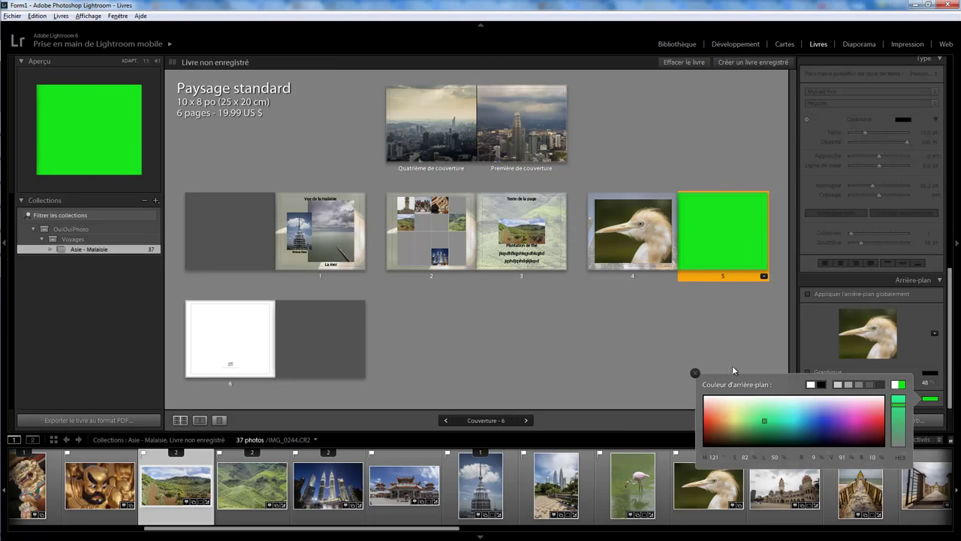
pyautogui.click(694, 372)
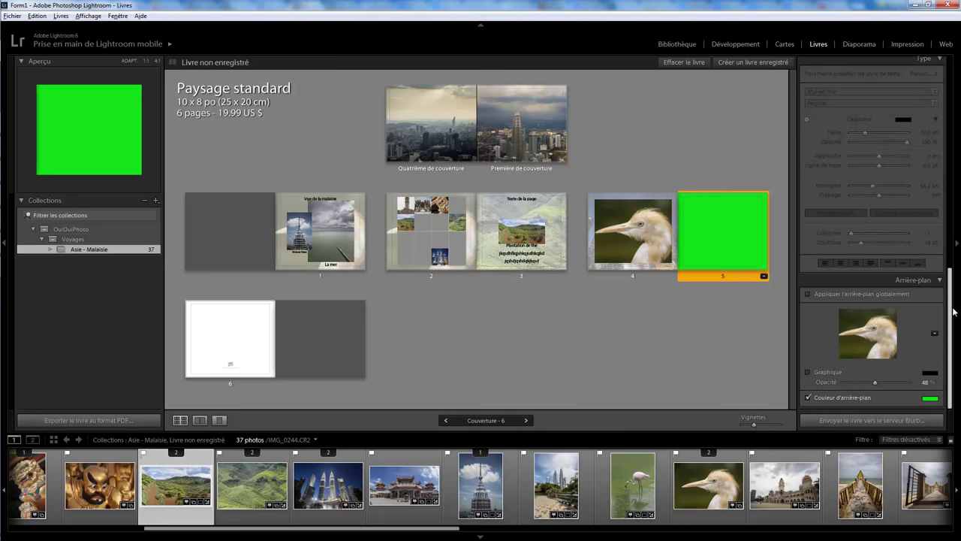
pyautogui.moveTo(954, 311); pyautogui.dragTo(959, 69)
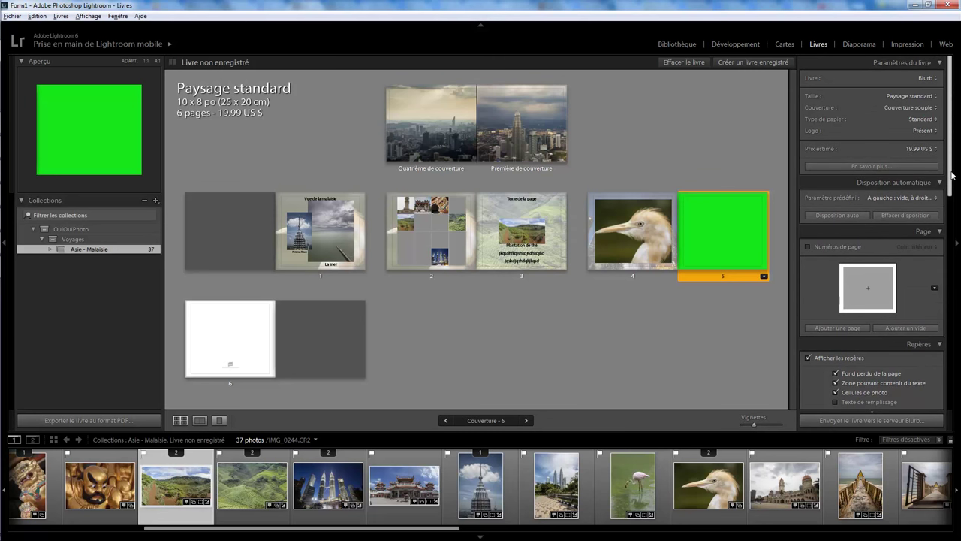
# Send the 6-page book to the Blurb server and start filling in the sign-in e-mail field.
pyautogui.moveTo(952, 175); pyautogui.dragTo(939, 409)
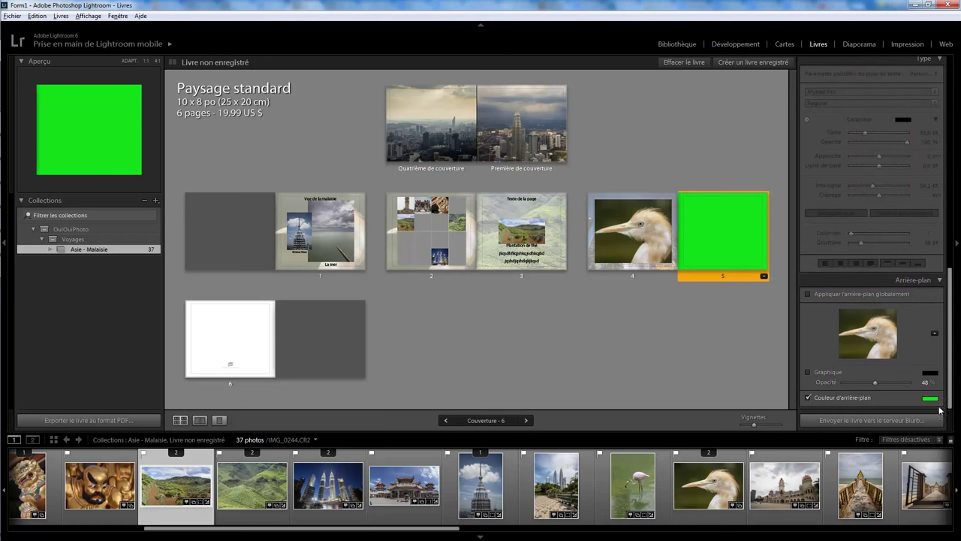
pyautogui.click(853, 422)
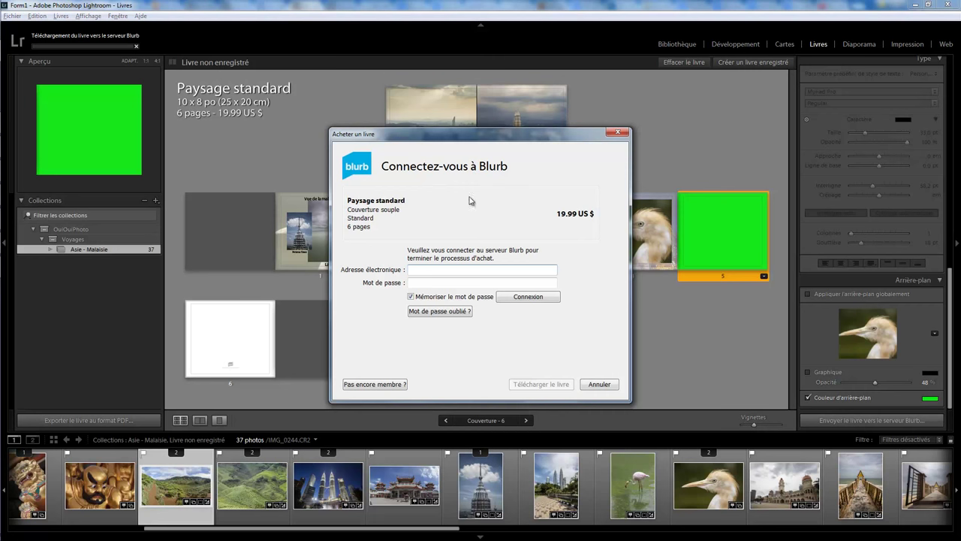
pyautogui.click(482, 270)
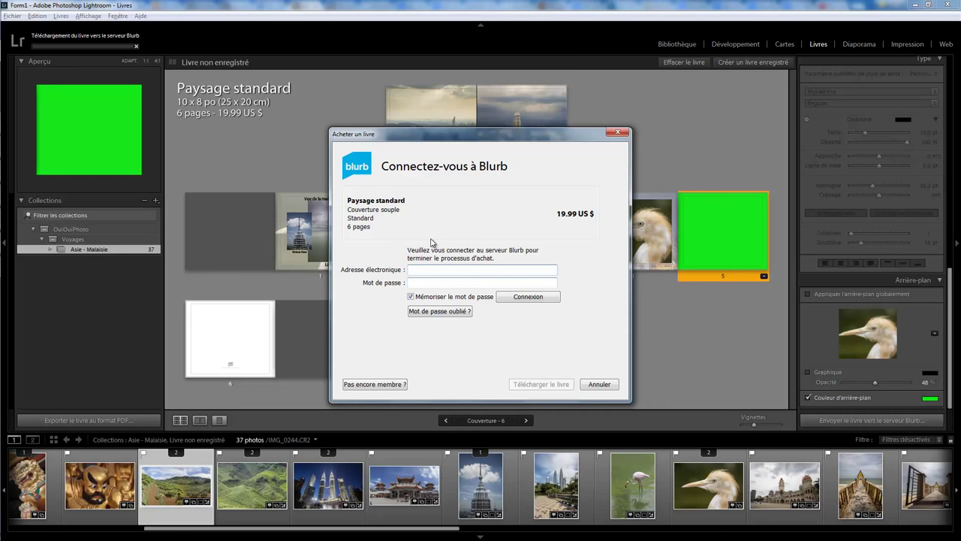